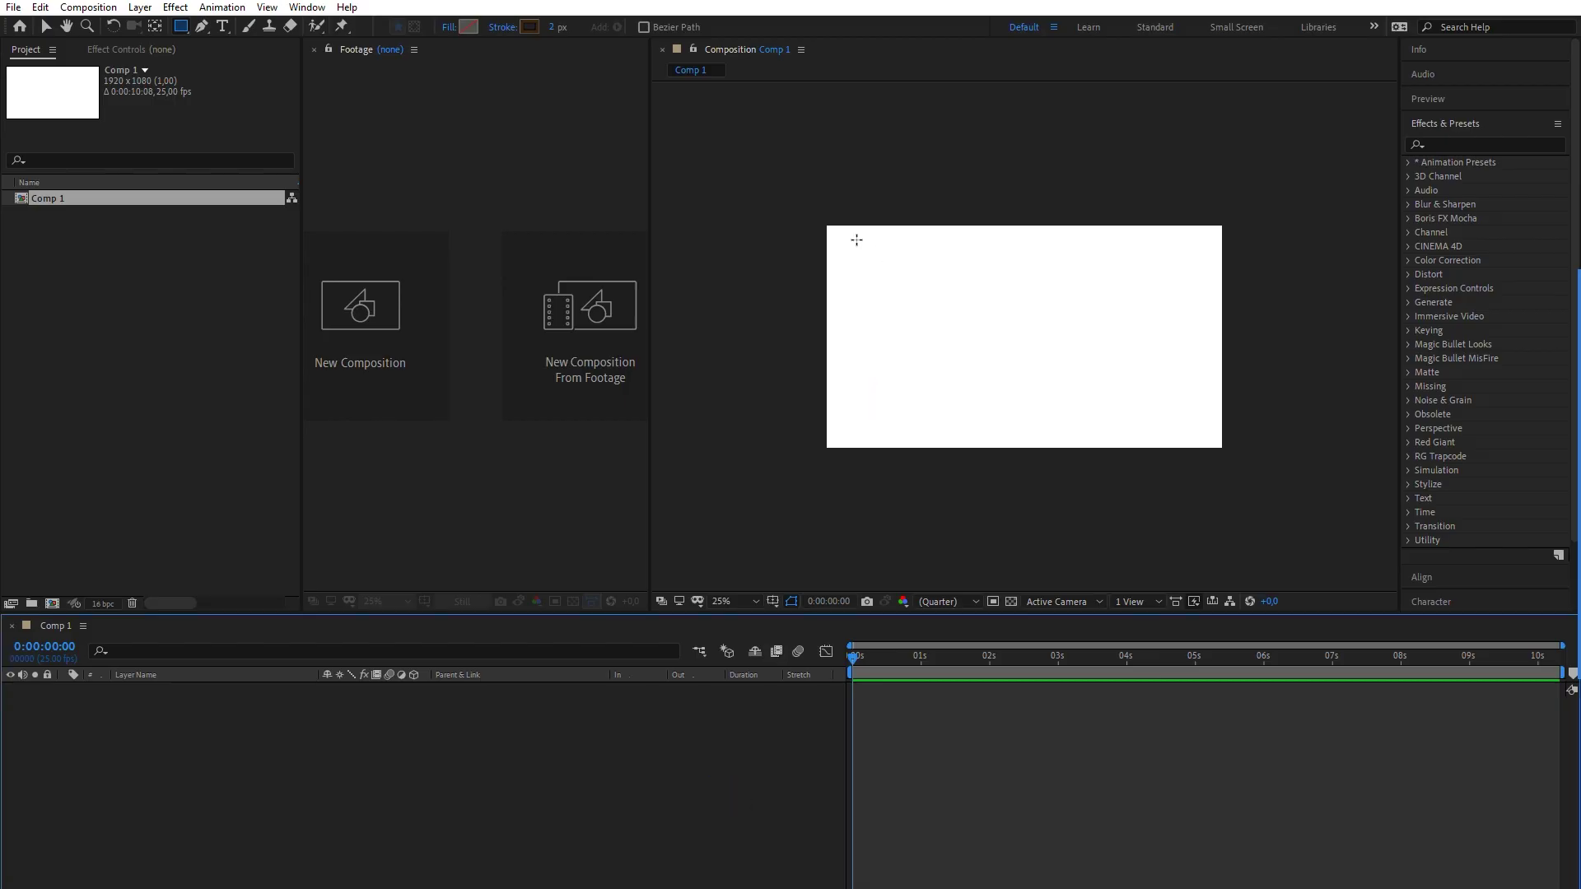
Step: Draw the first square in Comp 1 and give it a bright orange fill
left_click_drag(875, 278, 966, 365)
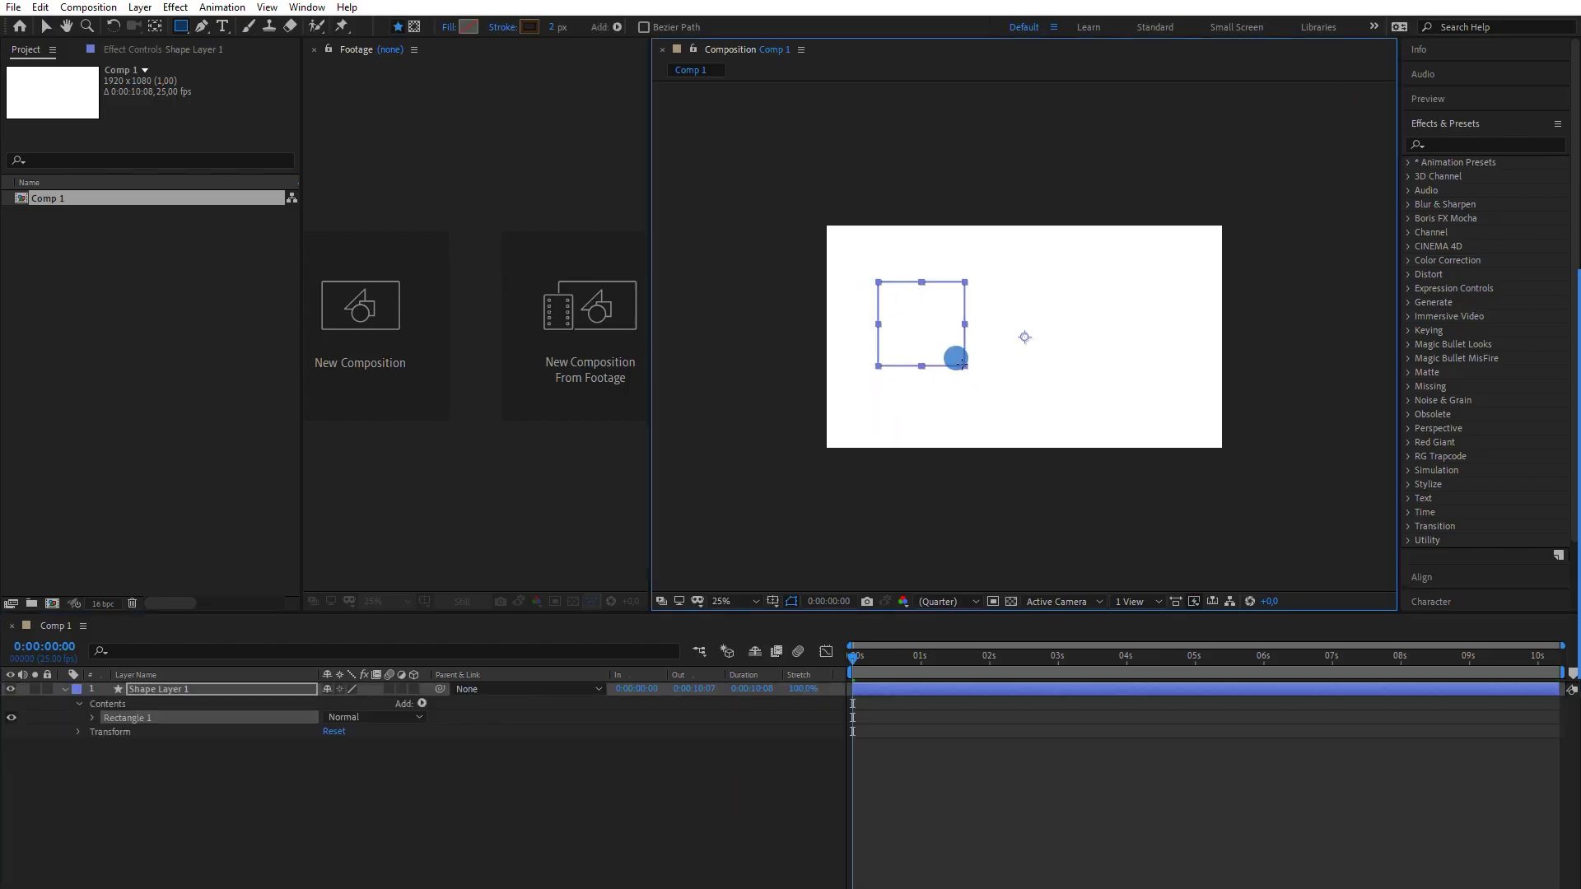
left_click(468, 27)
left_click_drag(904, 577, 1194, 484)
left_click(1138, 511)
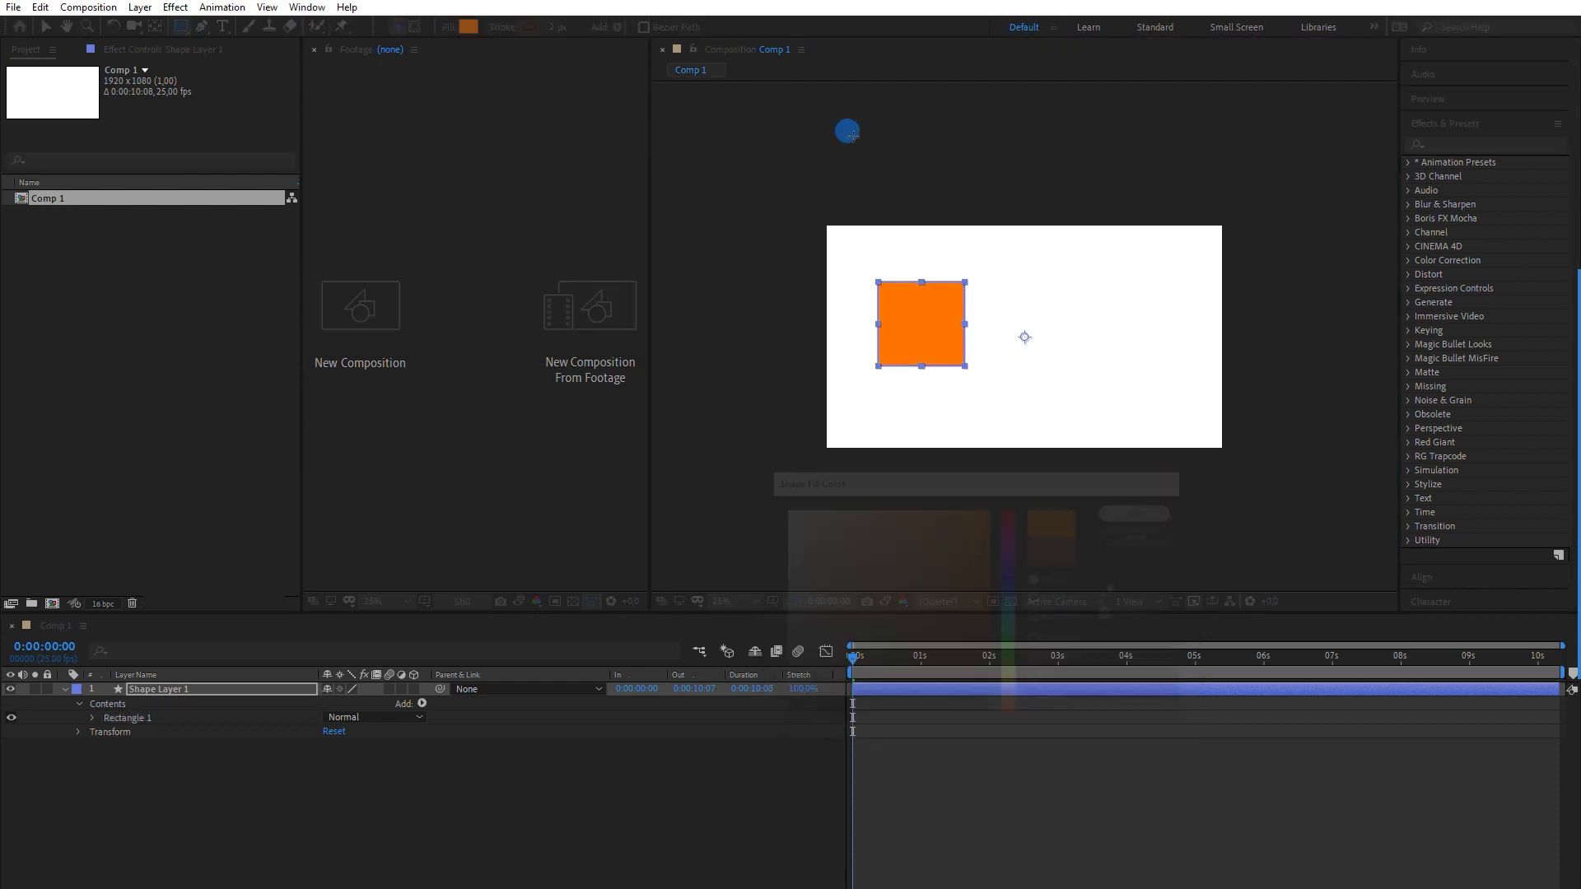
Step: Draw a second square to the right, fill it blue (00B4FF), and nudge it slightly right
left_click_drag(1046, 296, 1110, 360)
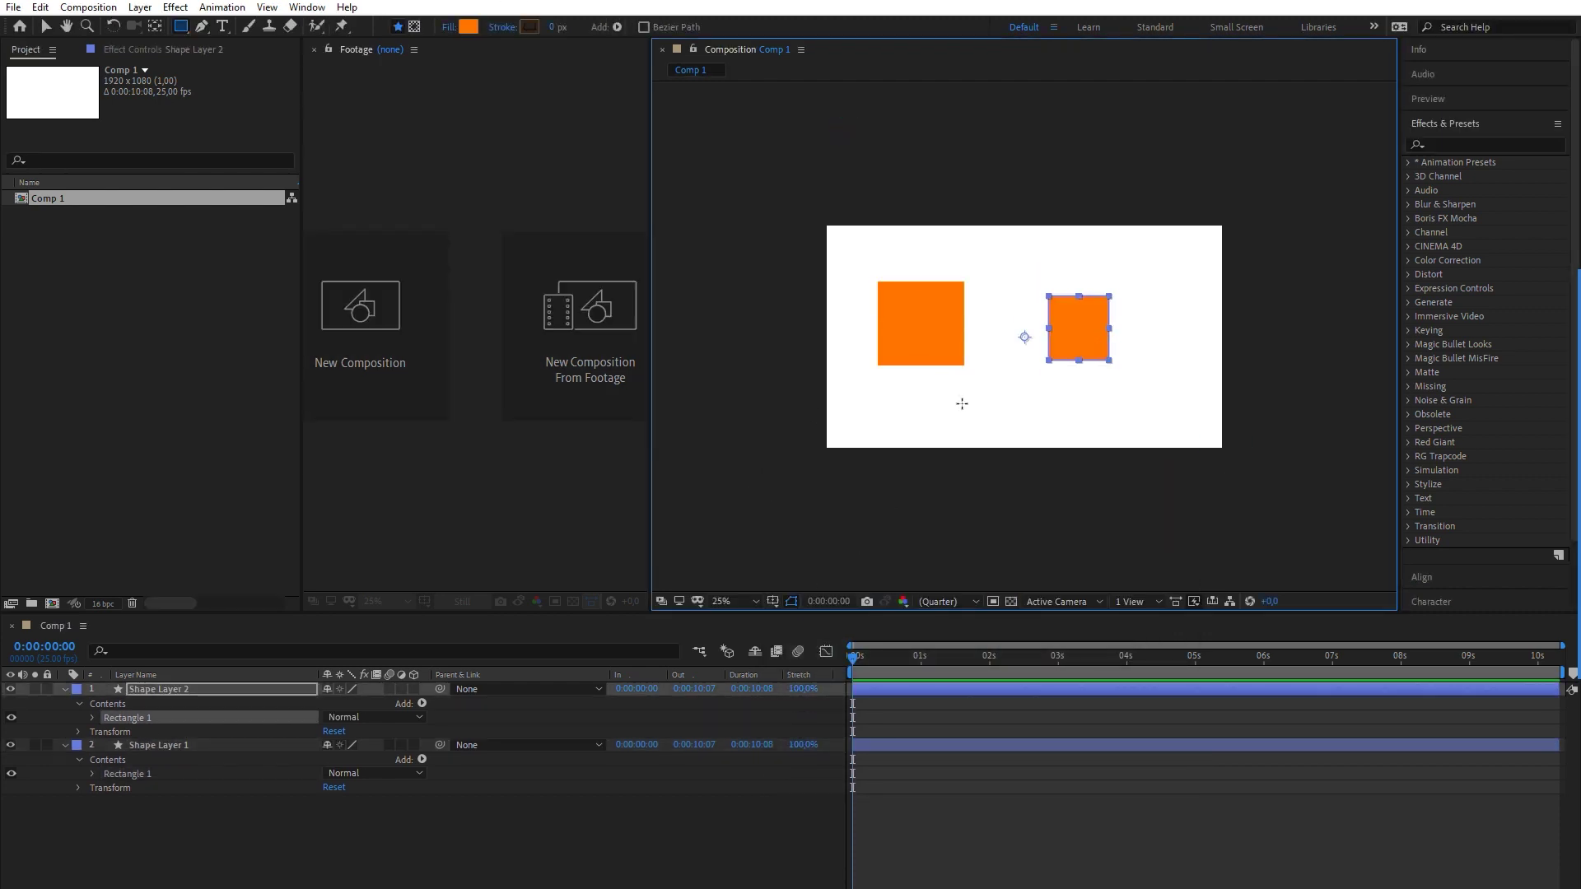
key("v")
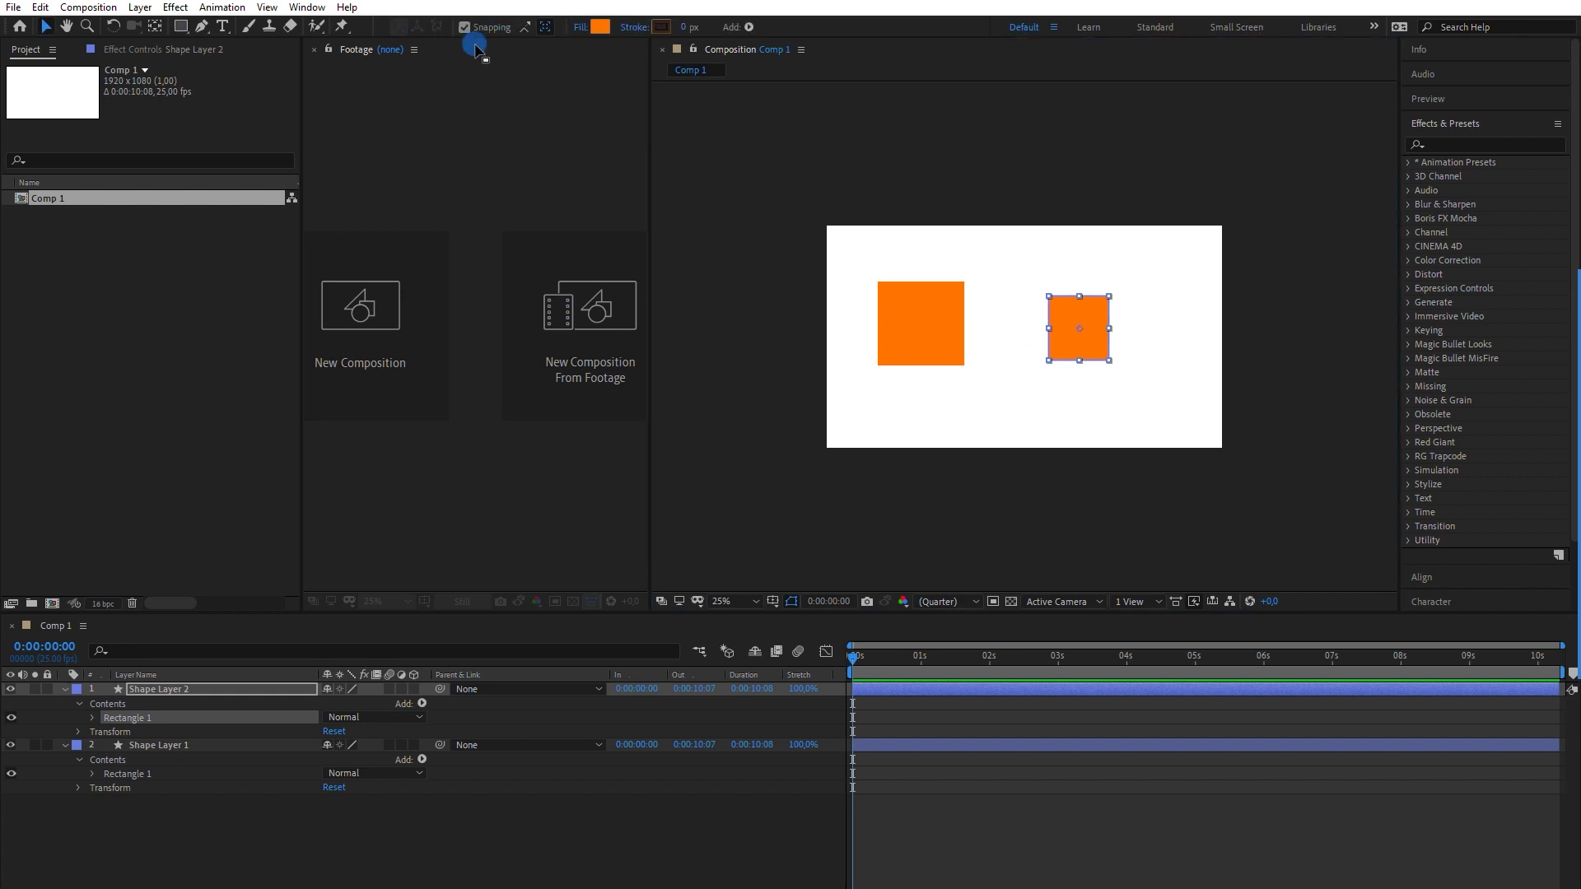
left_click(600, 27)
left_click_drag(1015, 686, 1017, 609)
left_click(1173, 510)
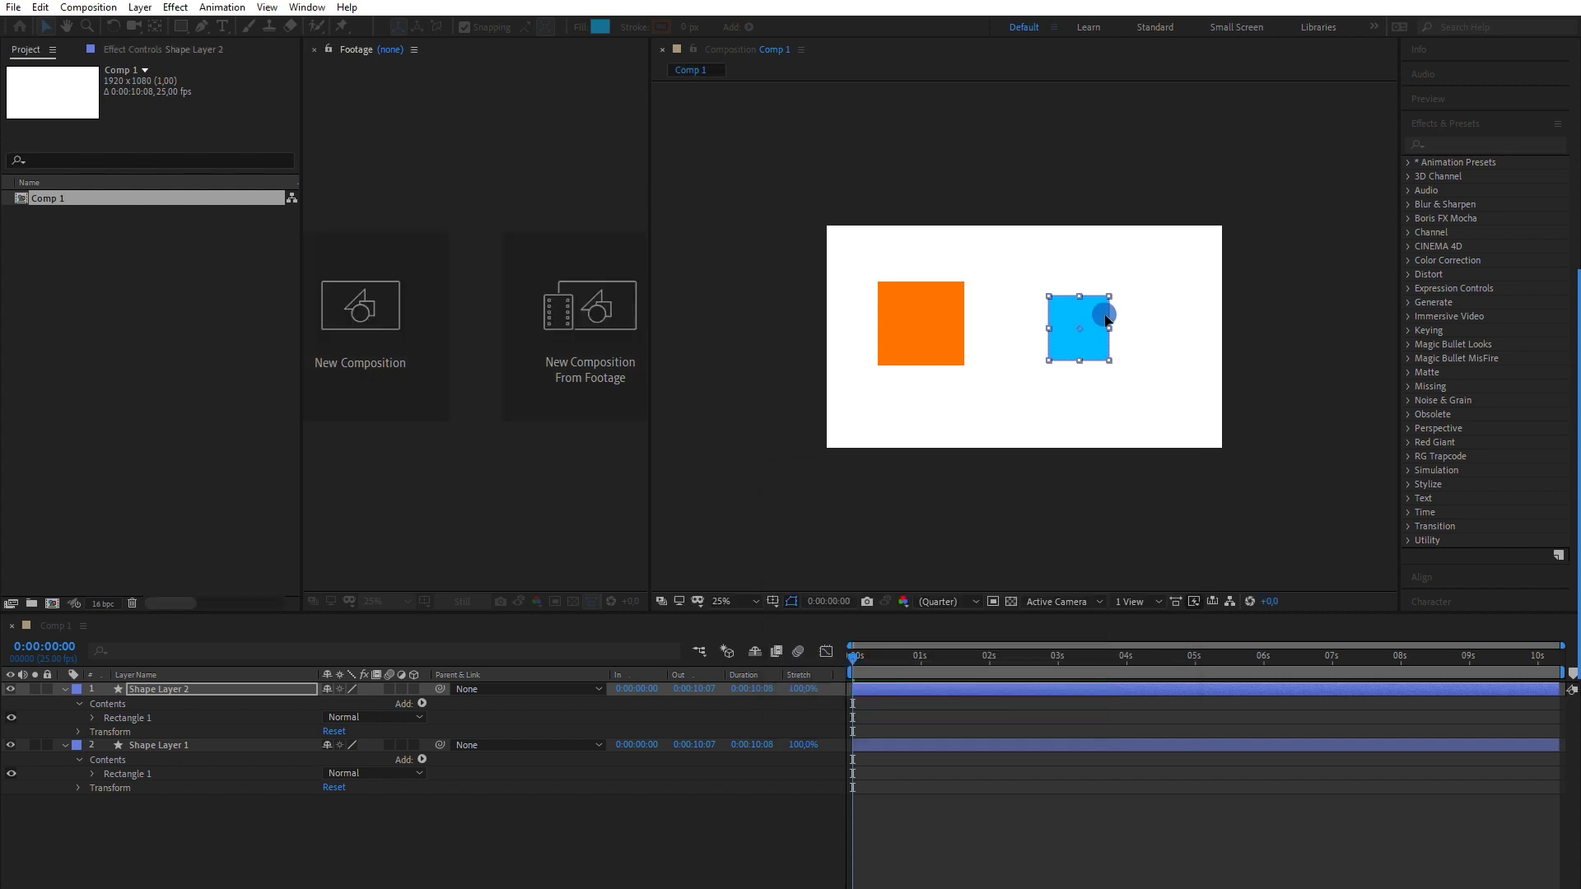
left_click_drag(1101, 311, 1118, 309)
left_click(748, 813)
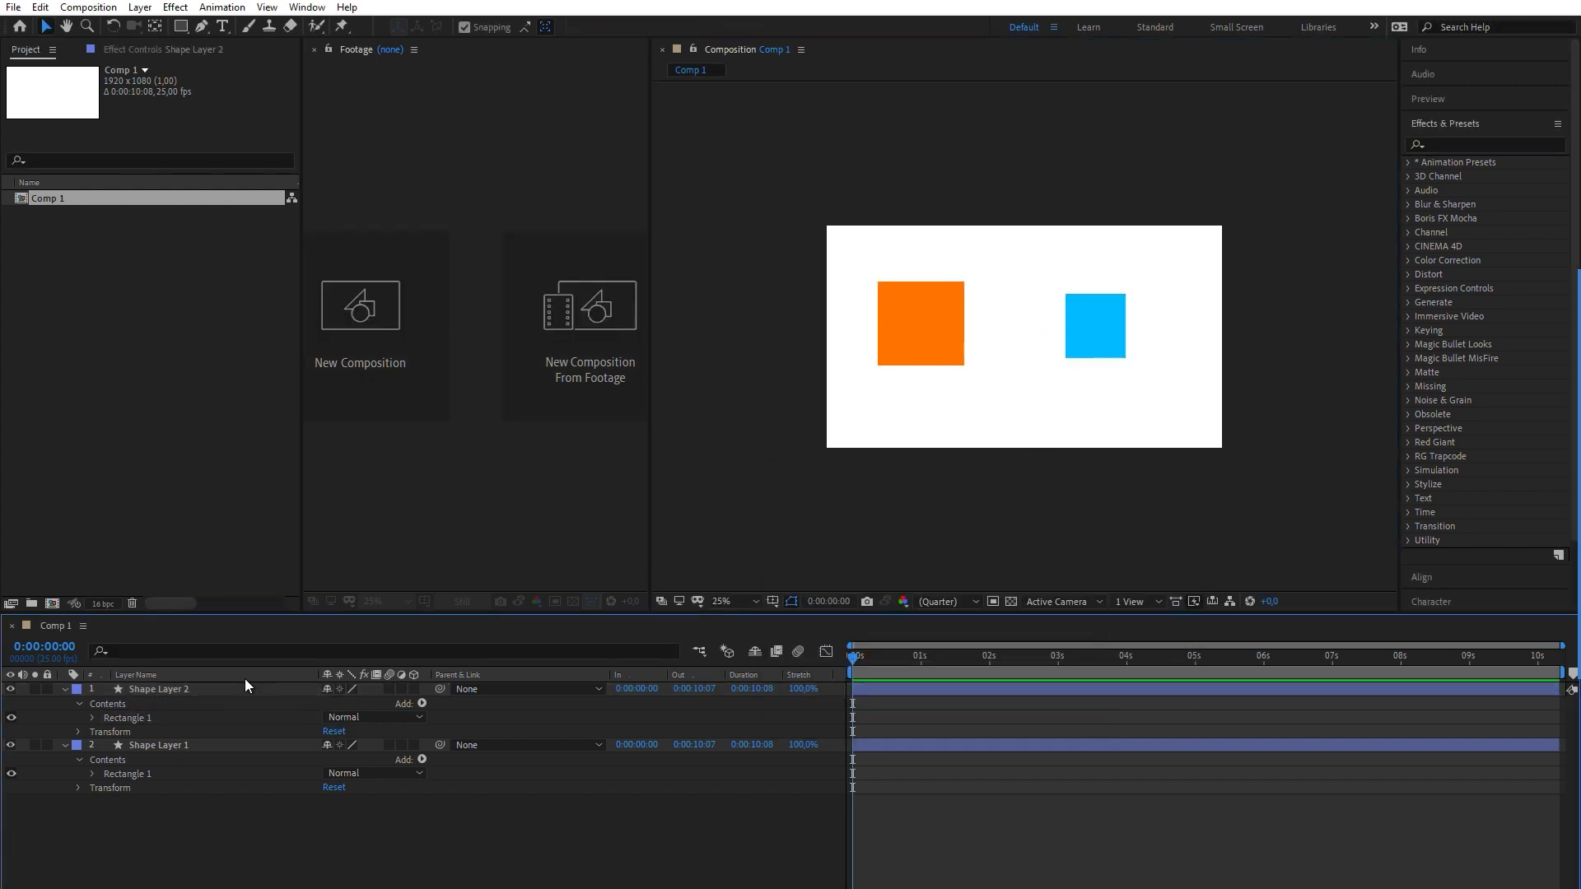
Step: Select the two square layers in turn and start choosing a parent for Shape Layer 1
left_click(168, 688)
key("ctrl+Down")
left_click(168, 690)
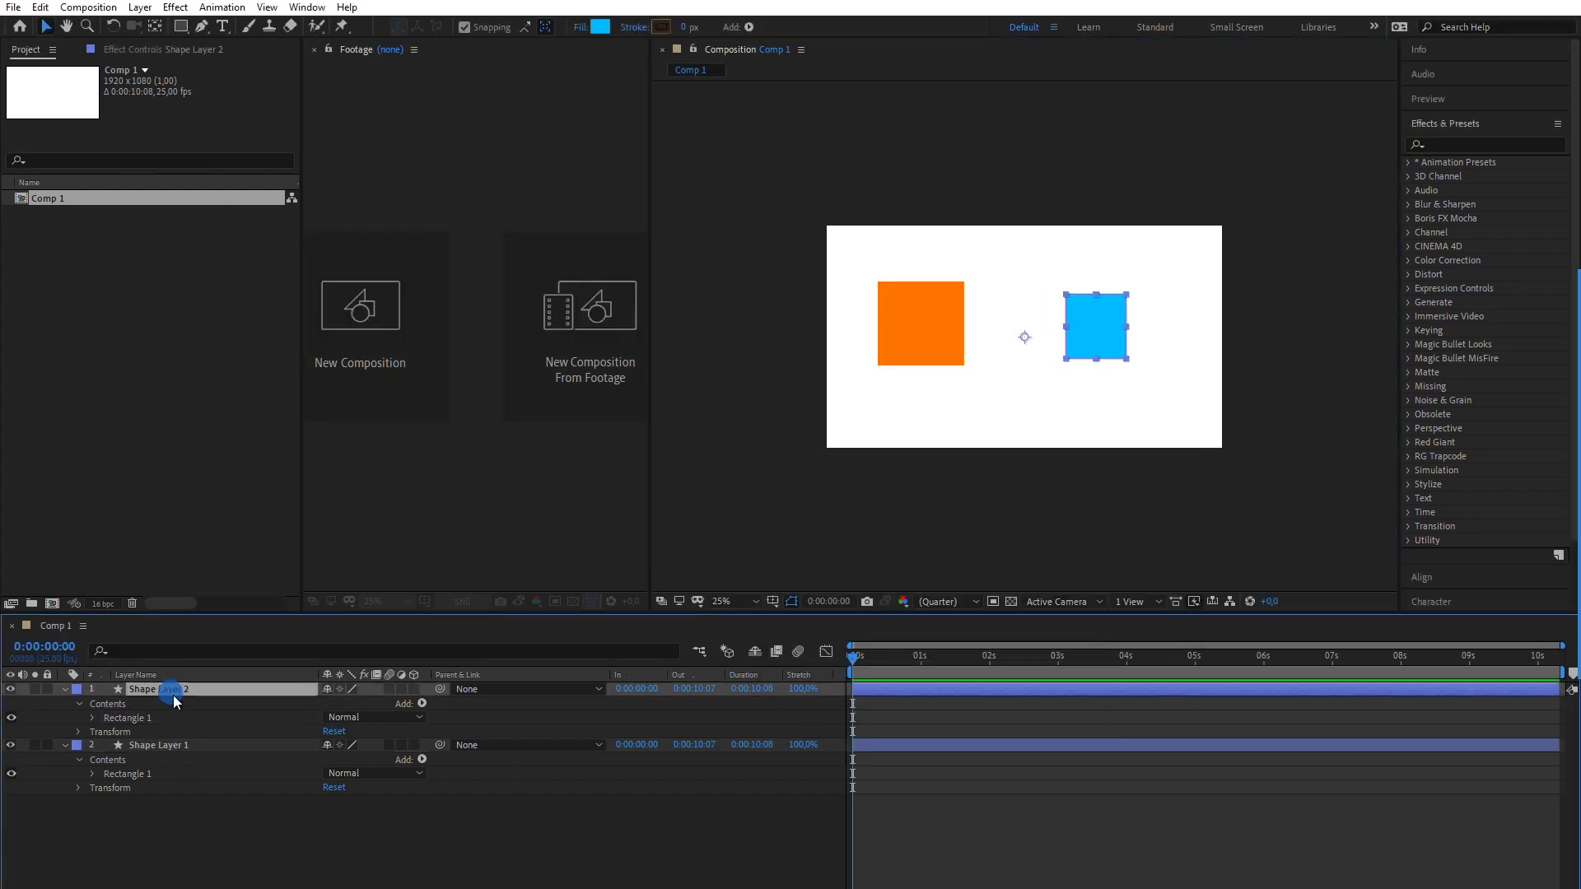
left_click(171, 746)
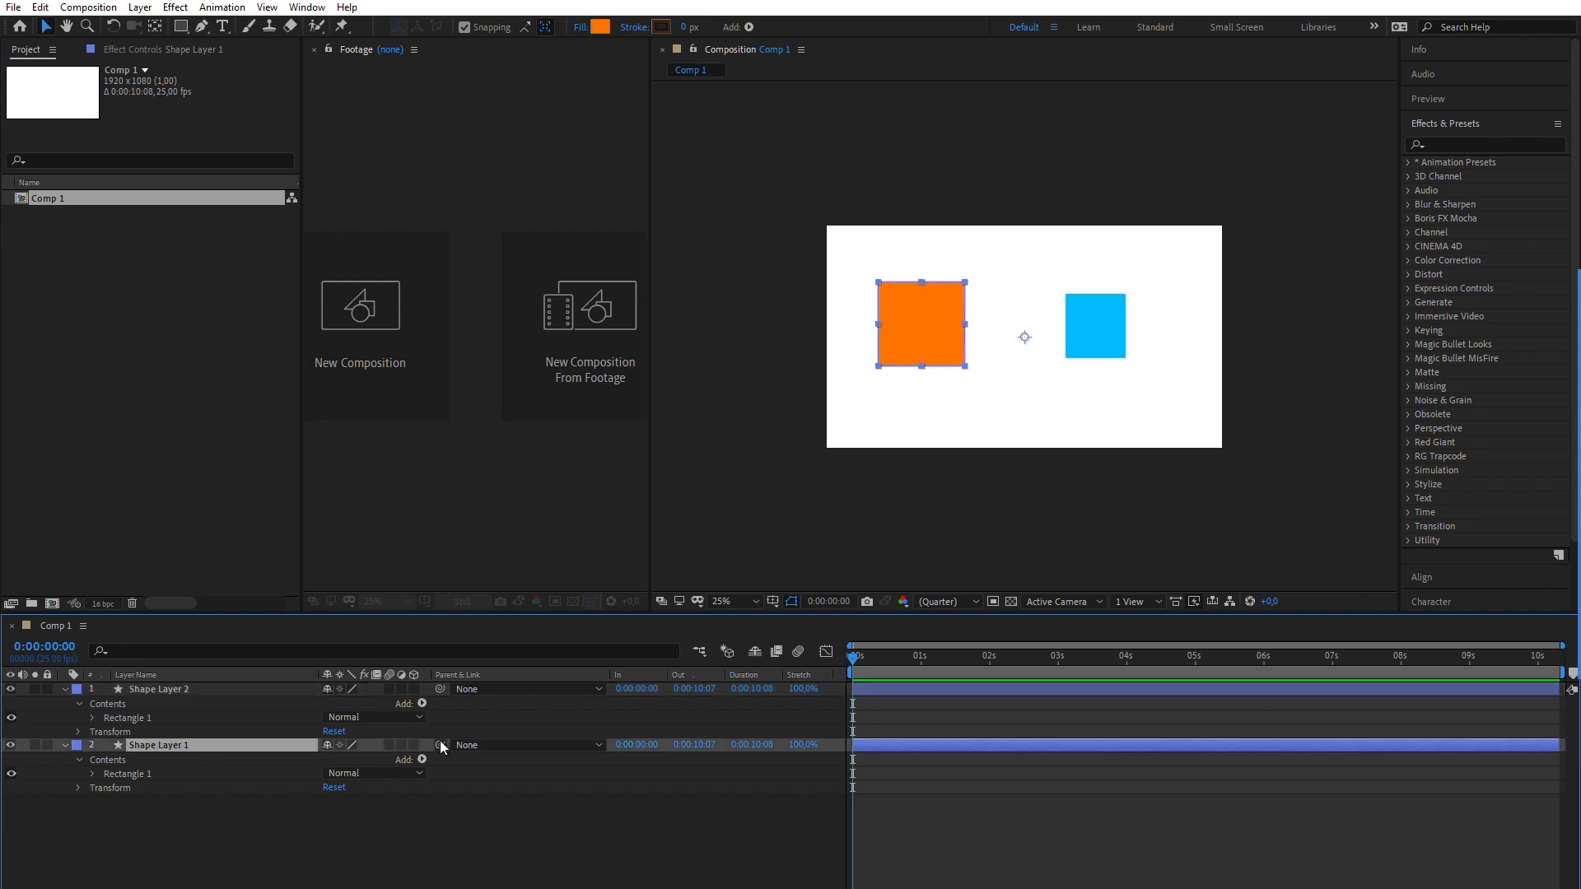
mouse_move(442, 746)
left_mouse_down()
mouse_move(425, 770)
mouse_move(353, 750)
mouse_move(498, 805)
mouse_move(411, 745)
mouse_move(438, 717)
mouse_move(484, 824)
left_mouse_up()
Step: Cancel the parenting and set a starting Position keyframe on Shape Layer 1 at 0s
left_click(484, 824)
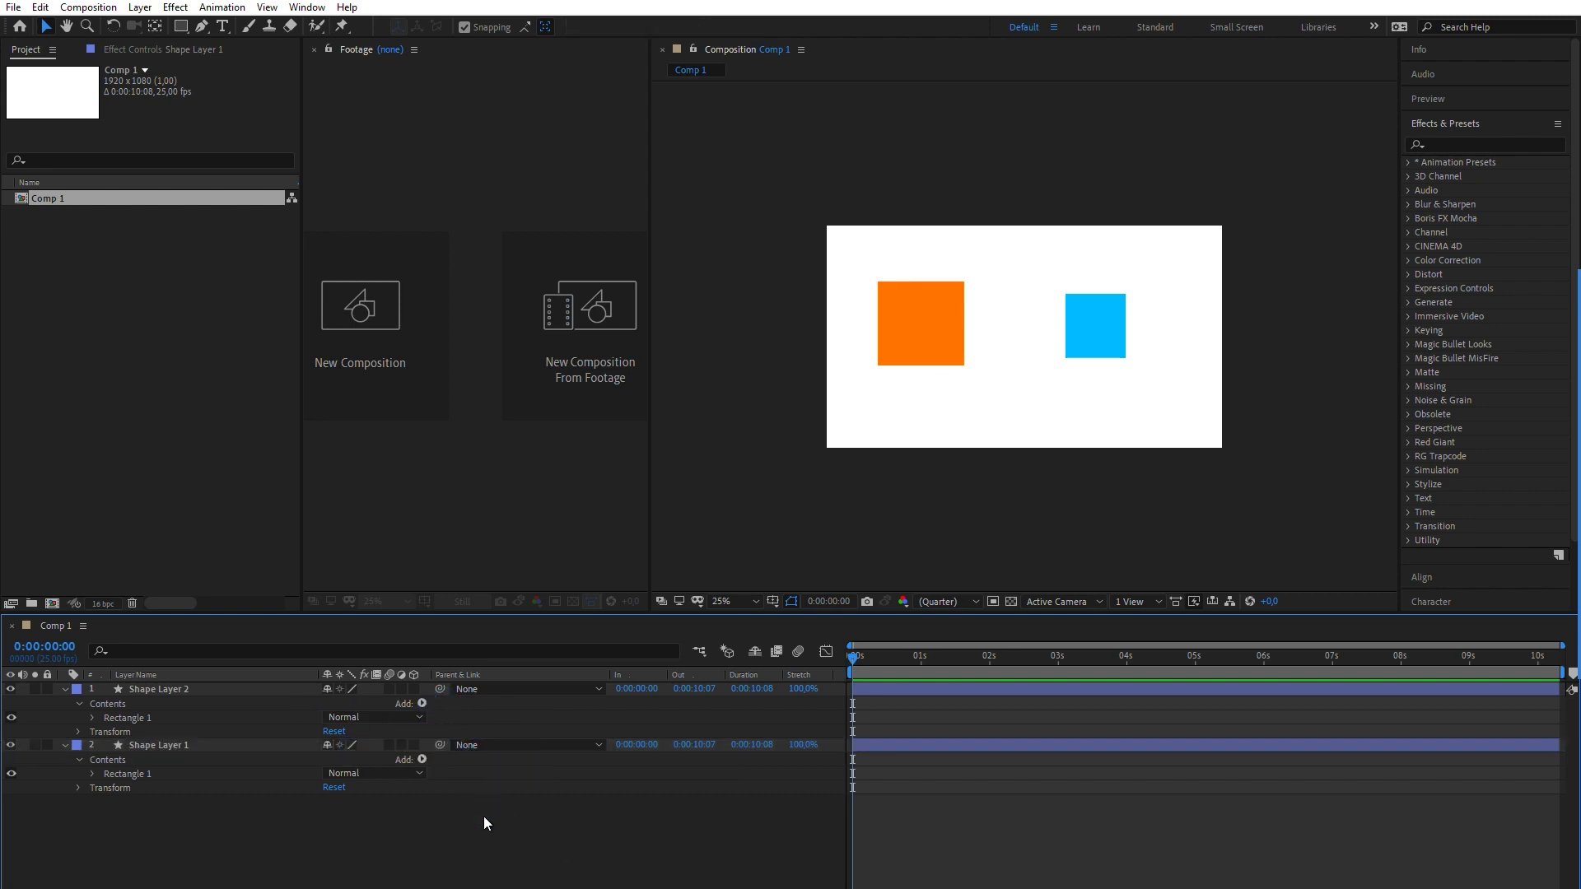
left_click(199, 692)
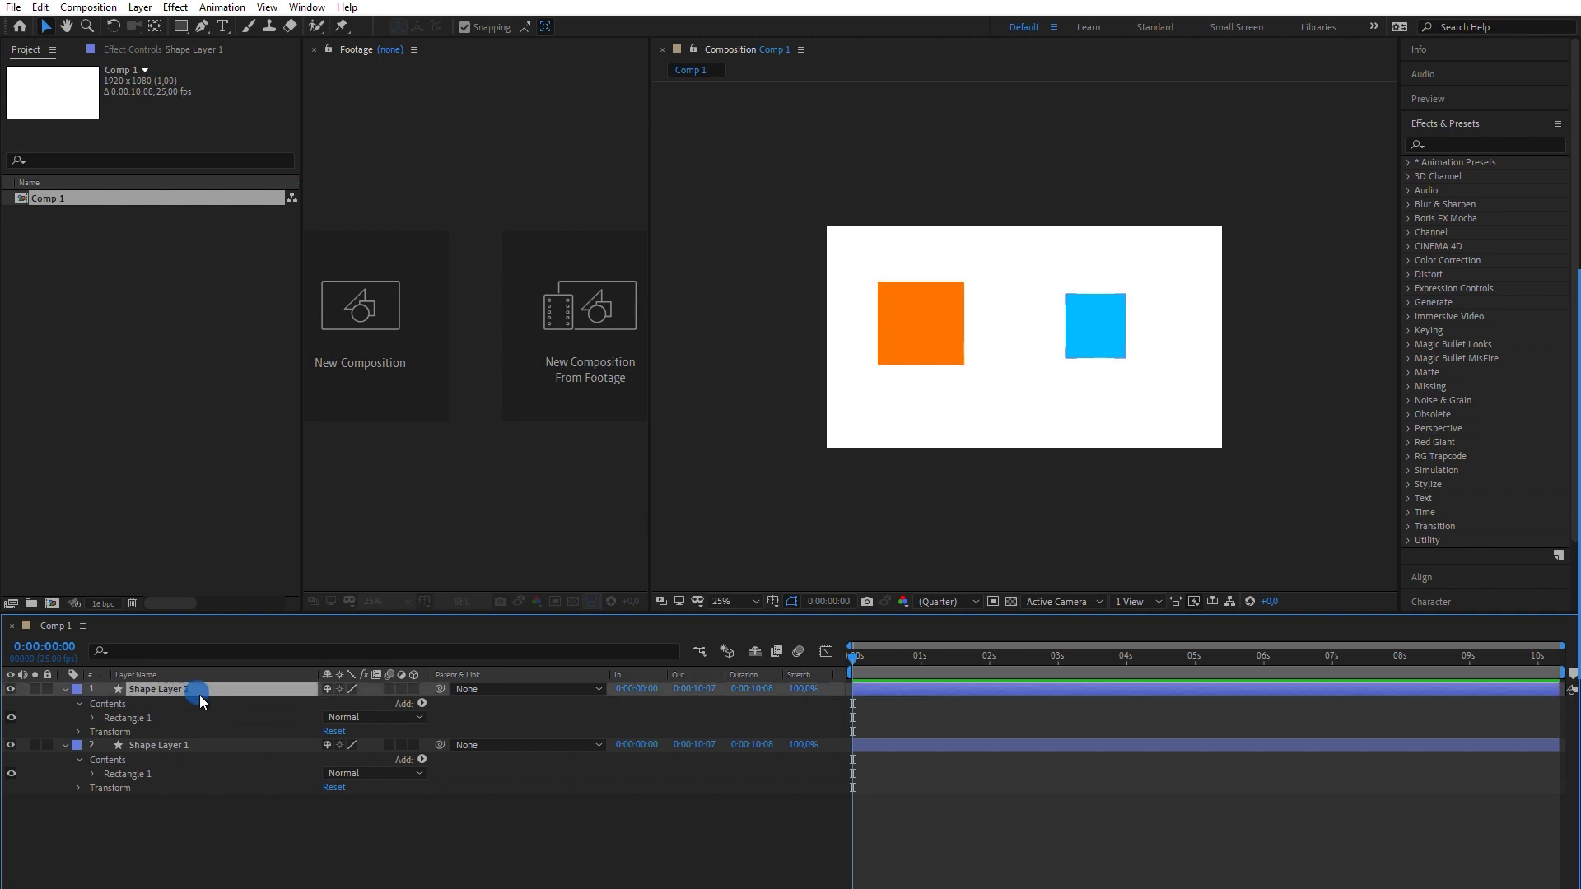
left_click(215, 744)
key("alt+shift+p")
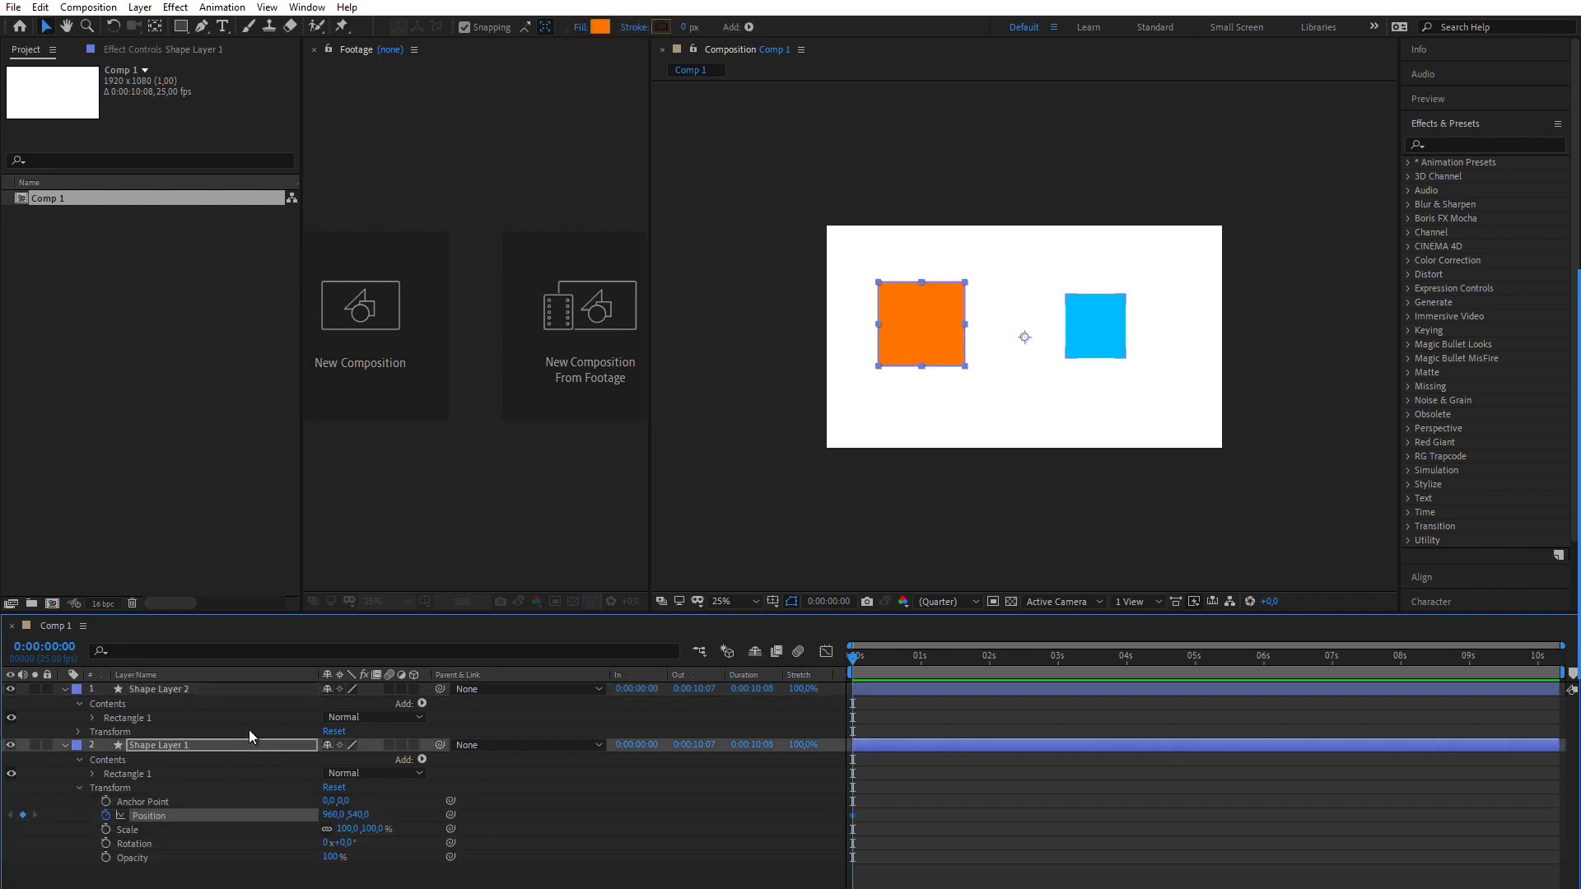
key("shift+Page_Down")
key("Home")
Step: At frame 10 shift the orange square right to 1320, then add a return keyframe at frame 20
key("shift+Page_Down")
key("Right")
key("Right")
key("Right")
key("Right")
key("Right")
key("Right")
key("Right")
key("Right")
key("Right")
key("Right")
key("Right")
key("Right")
key("Right")
key("Right")
key("Right")
key("Right")
key("Right")
key("Right")
key("Right")
key("Right")
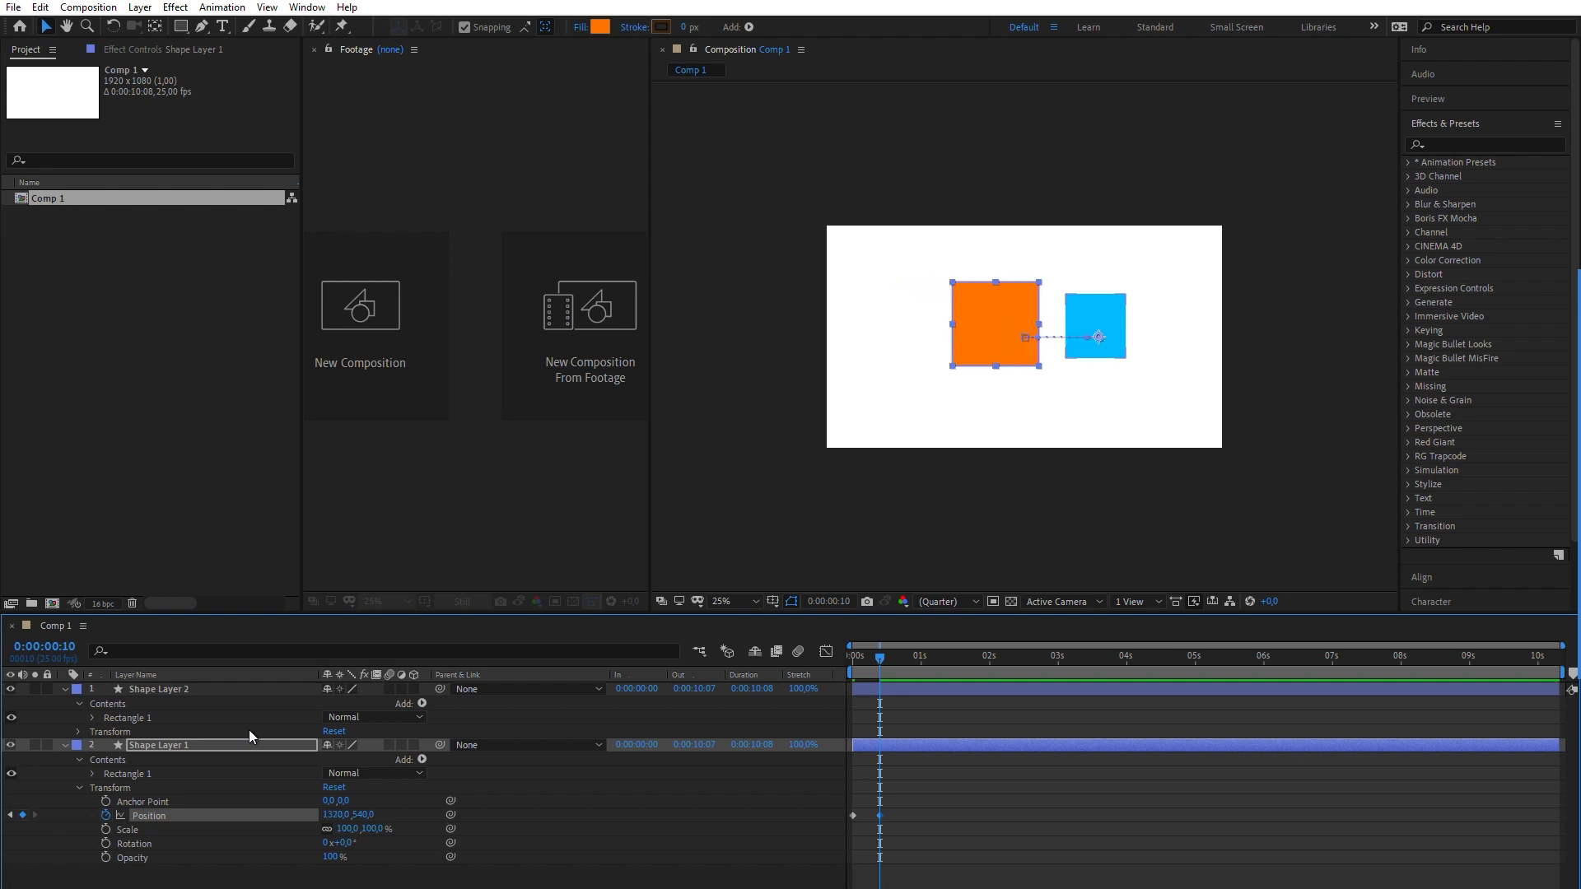
key("shift+Page_Down")
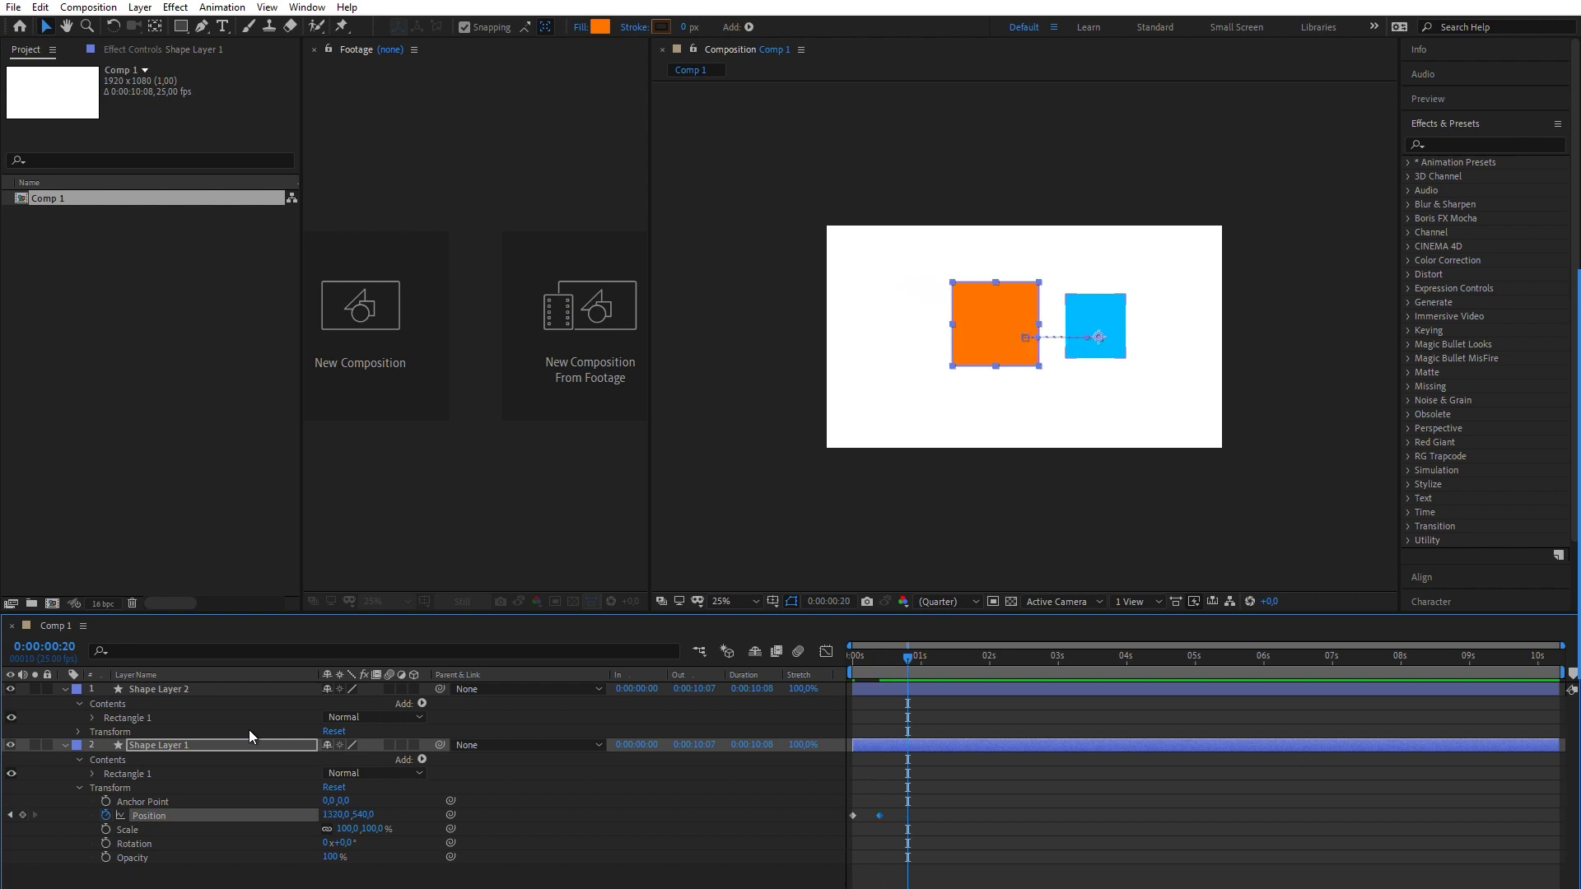
left_click_drag(857, 803, 835, 846)
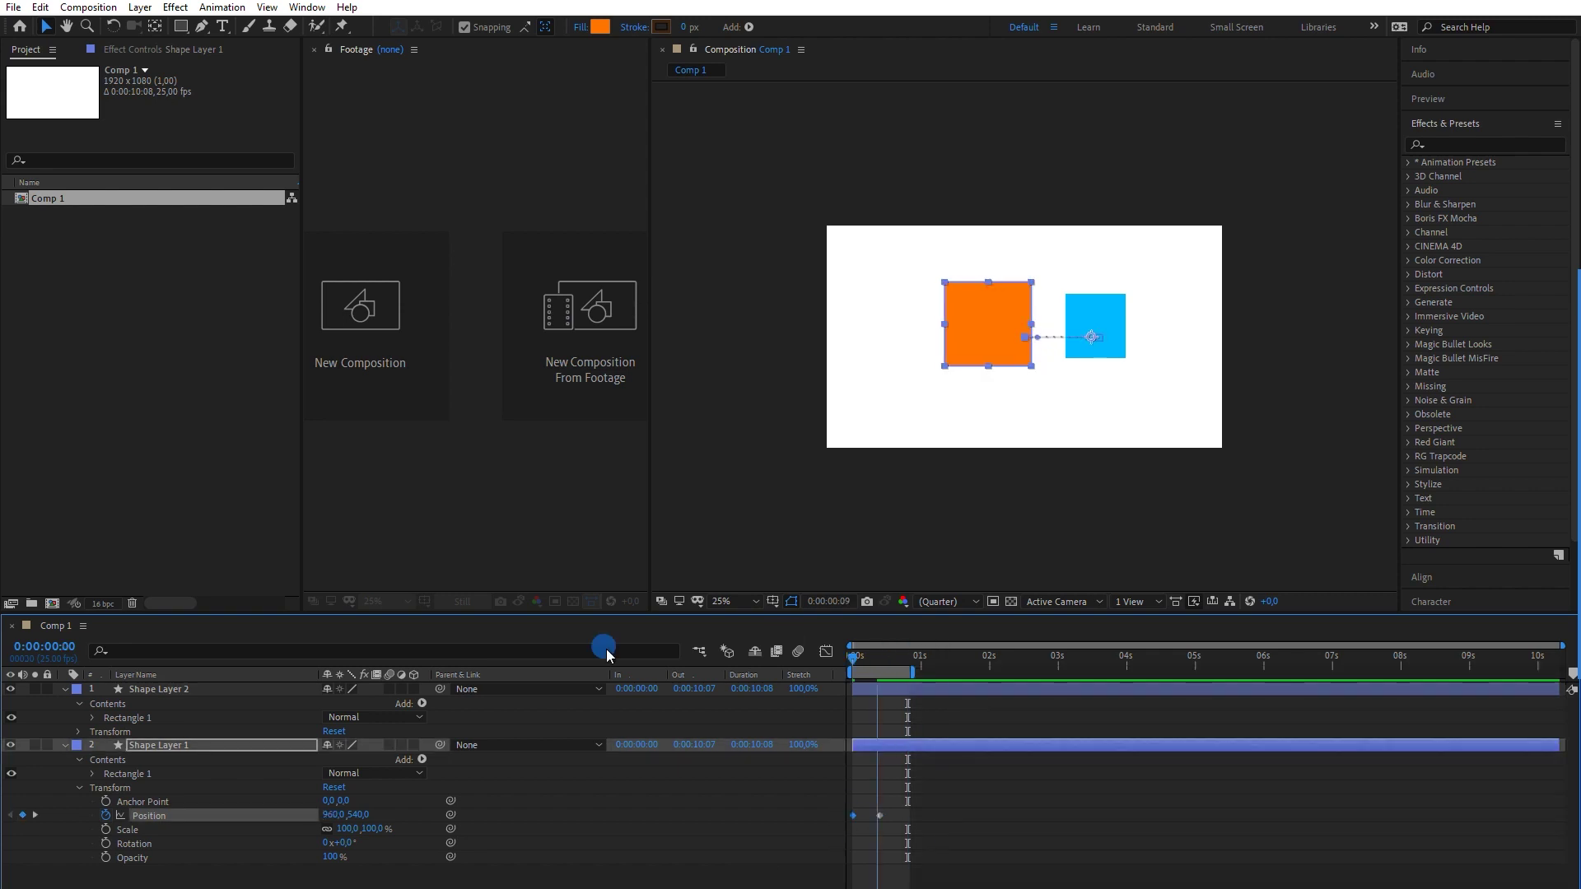
Step: Preview the orange square's slide from the start of the timeline
key("Home")
key("space")
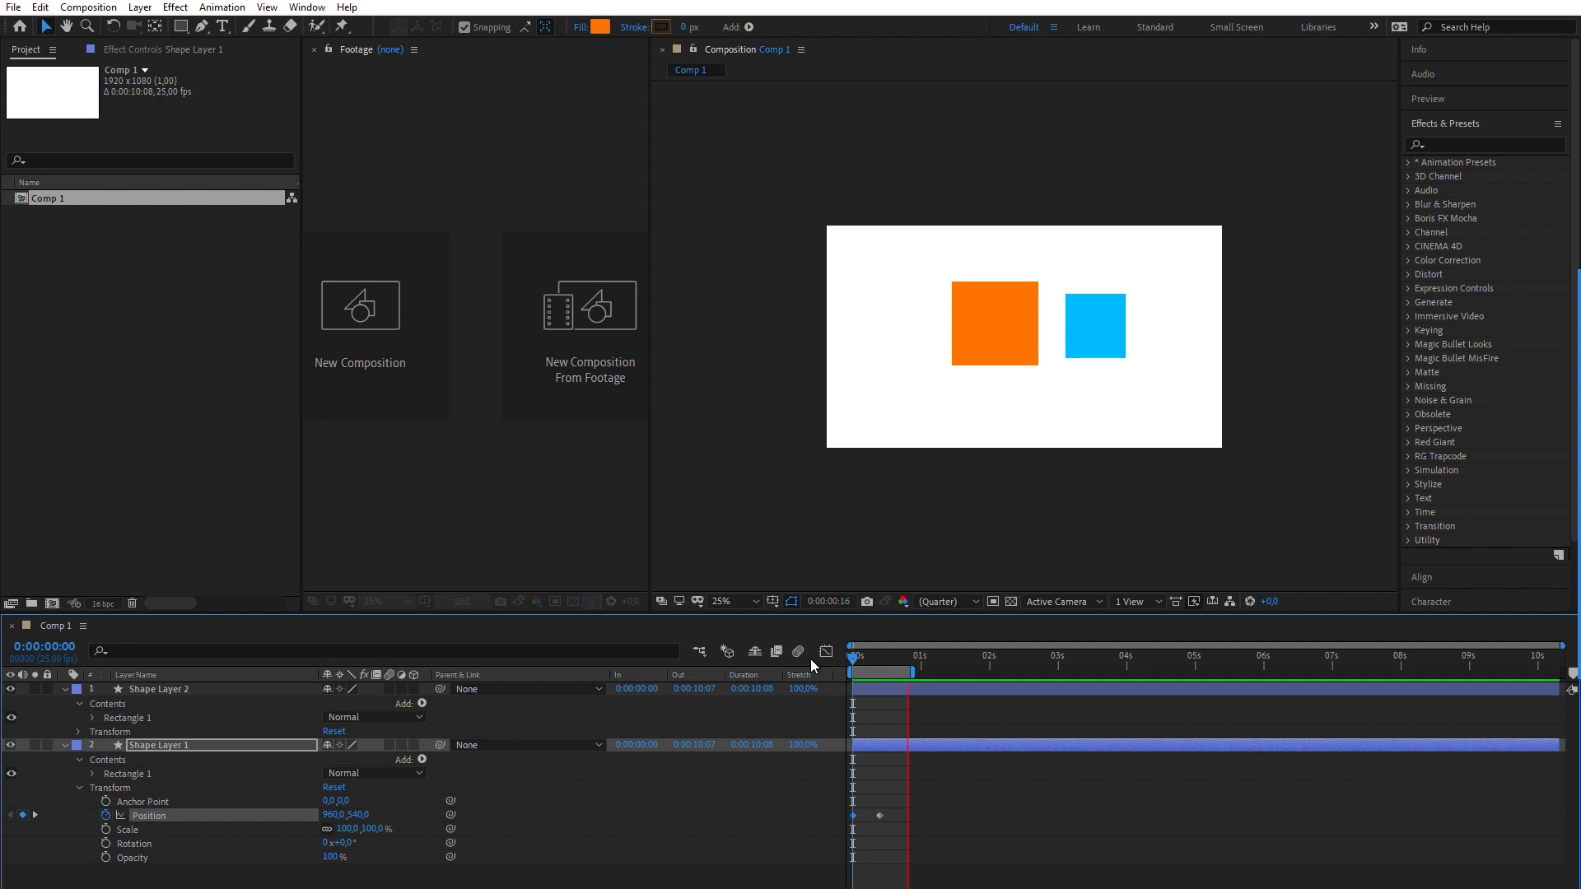
key("space")
left_click(912, 665)
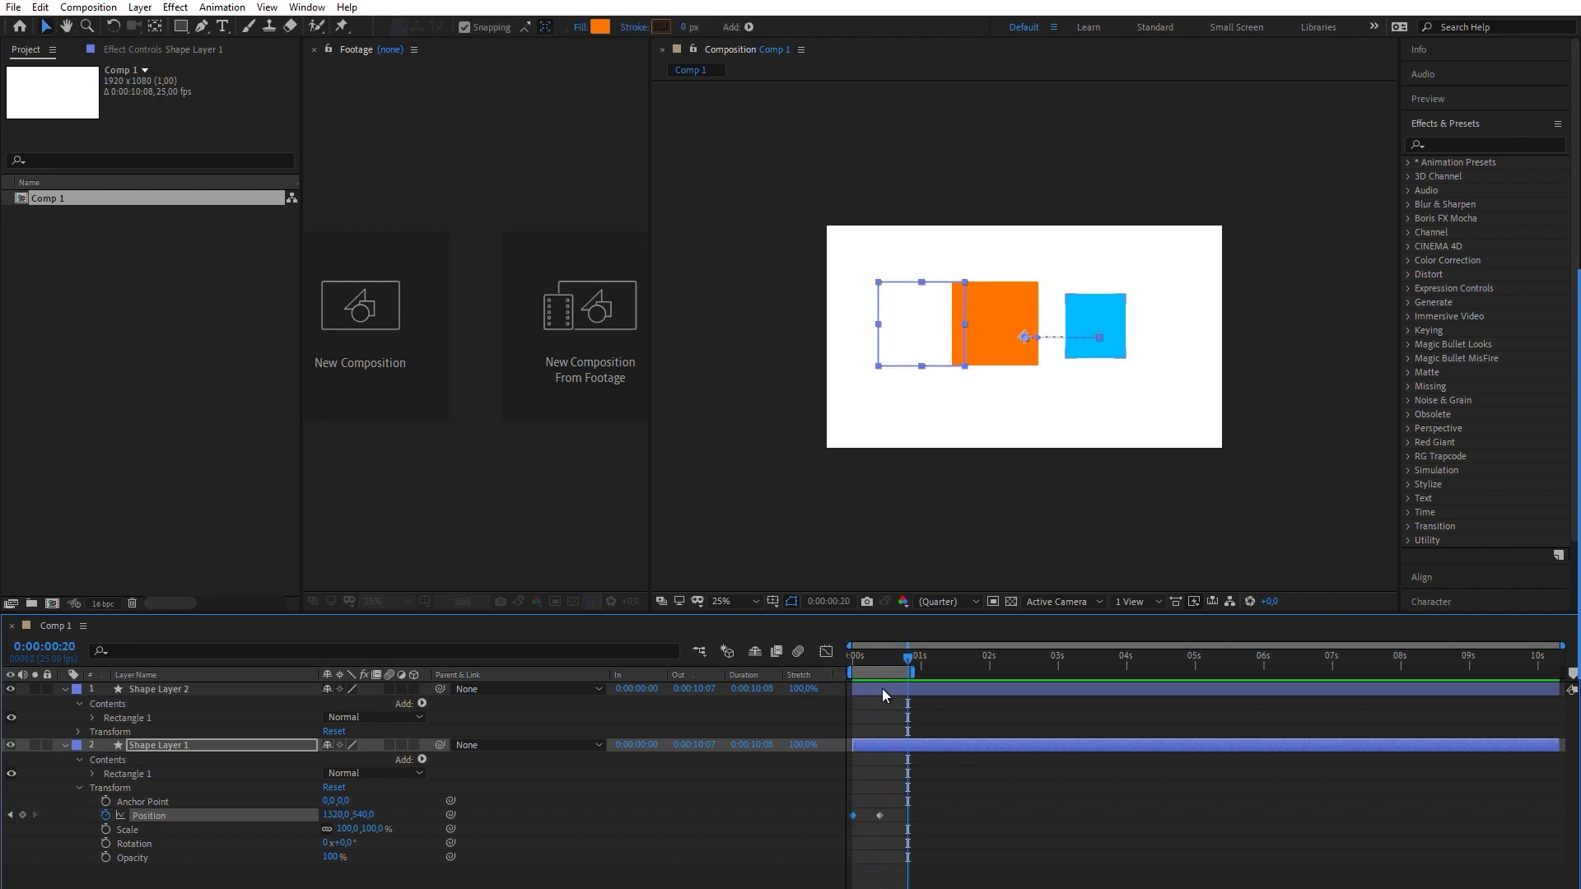
key("Home")
key("space")
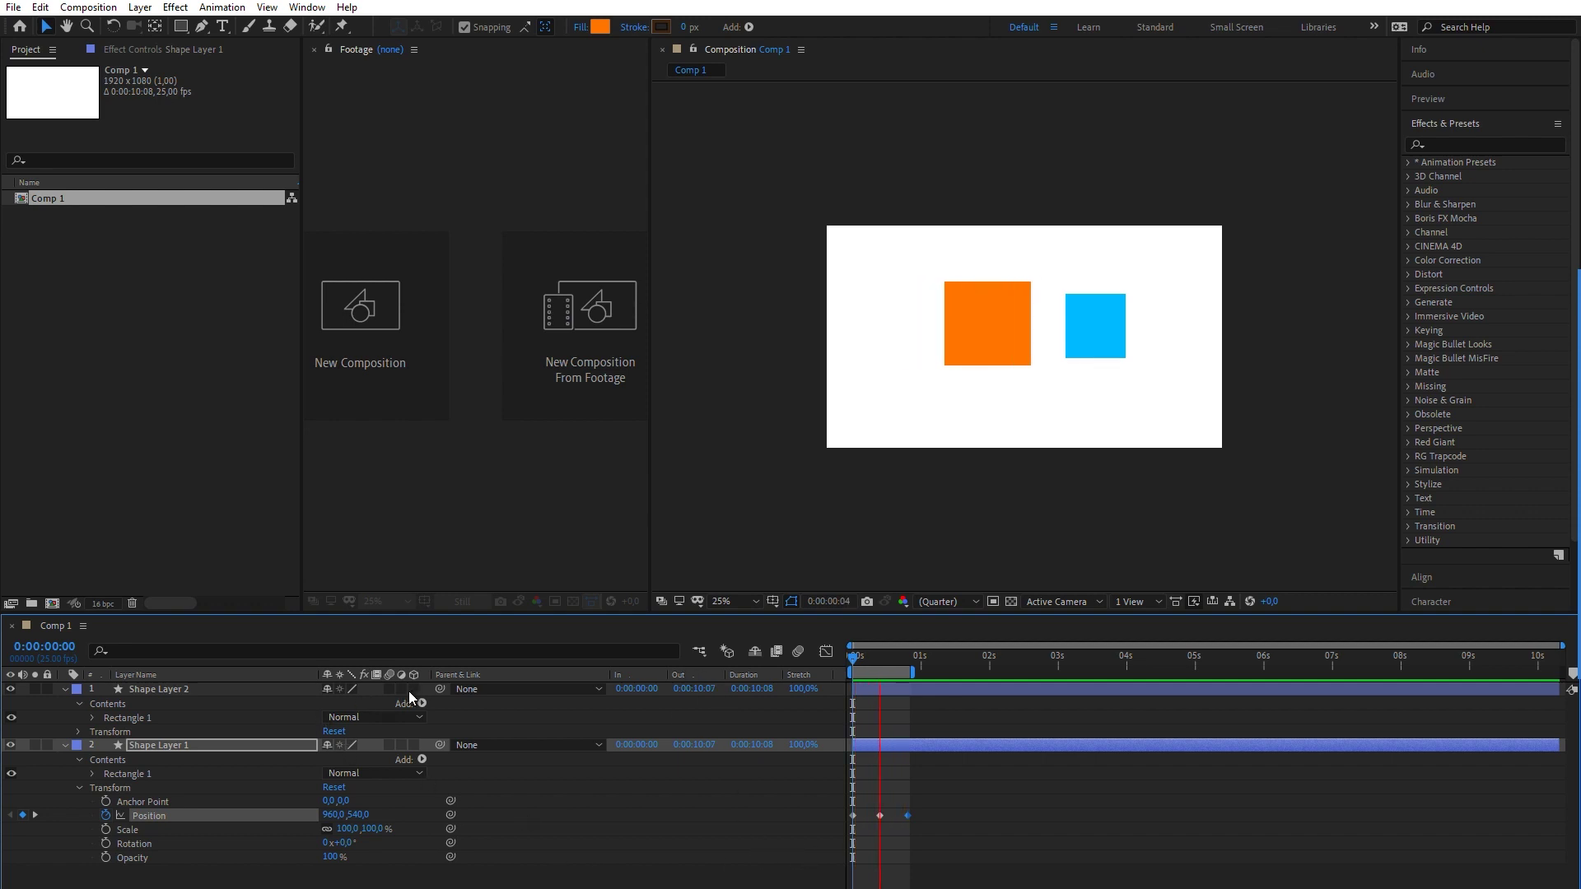
Step: Parent Shape Layer 2 to Shape Layer 1 with the pickwhip and select the orange square's layer
left_click_drag(441, 689, 179, 748)
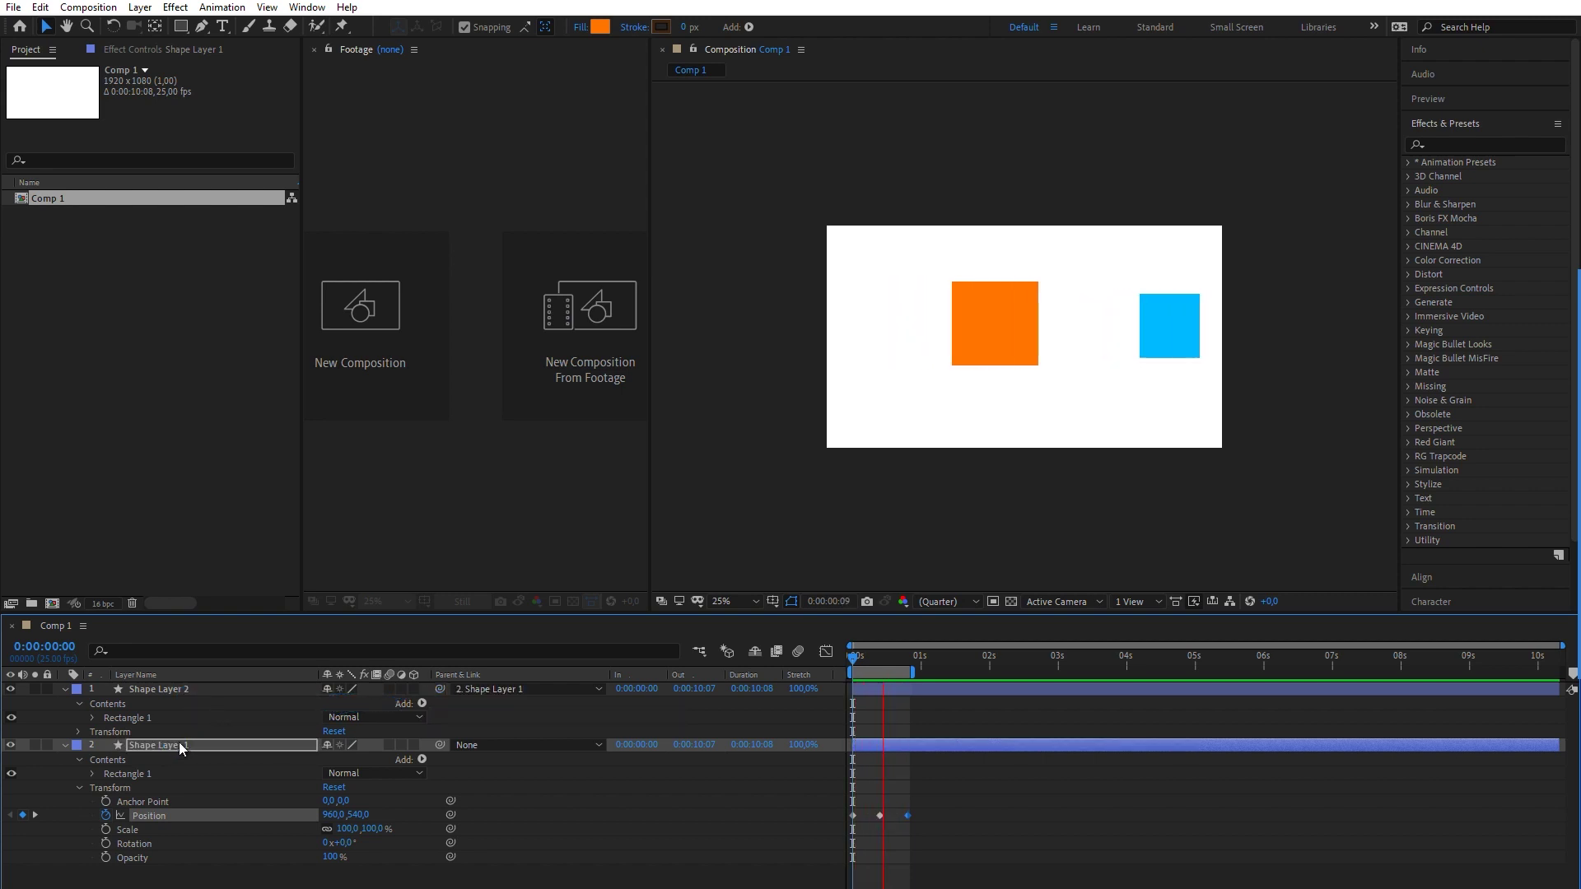
left_click(900, 747)
left_click(901, 749)
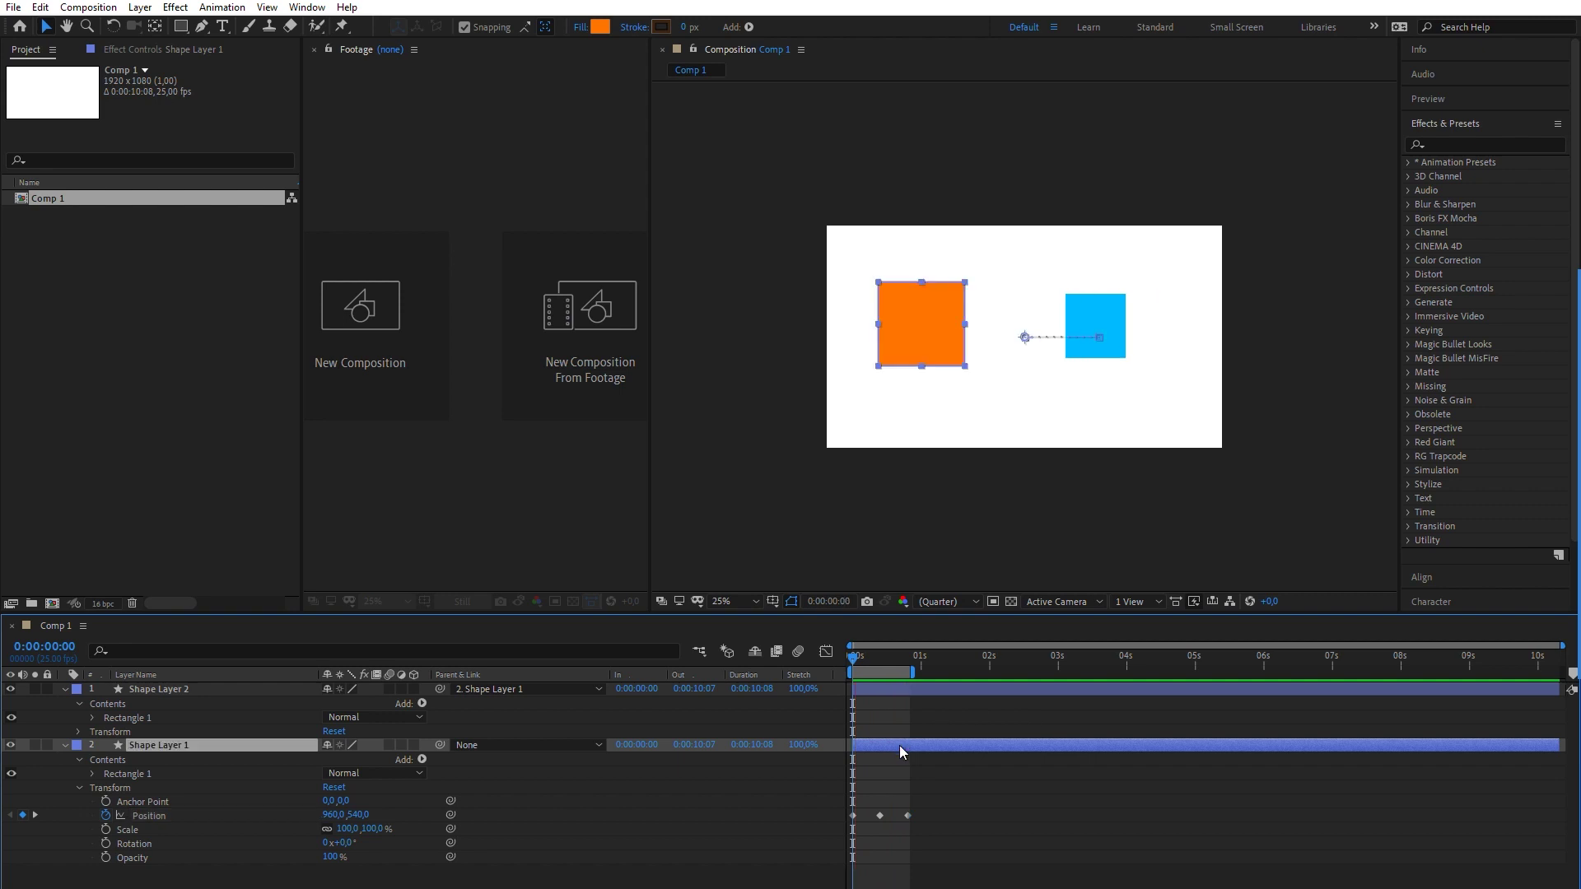
Step: Scale the orange square to 219% and rotate it, swinging the blue child along
key("s")
mouse_move(342, 766)
left_mouse_down()
mouse_move(366, 754)
mouse_move(330, 741)
mouse_move(337, 729)
mouse_move(381, 730)
mouse_move(412, 705)
mouse_move(353, 745)
mouse_move(402, 758)
mouse_move(353, 753)
mouse_move(459, 730)
mouse_move(357, 749)
mouse_move(423, 706)
mouse_move(363, 744)
left_mouse_up()
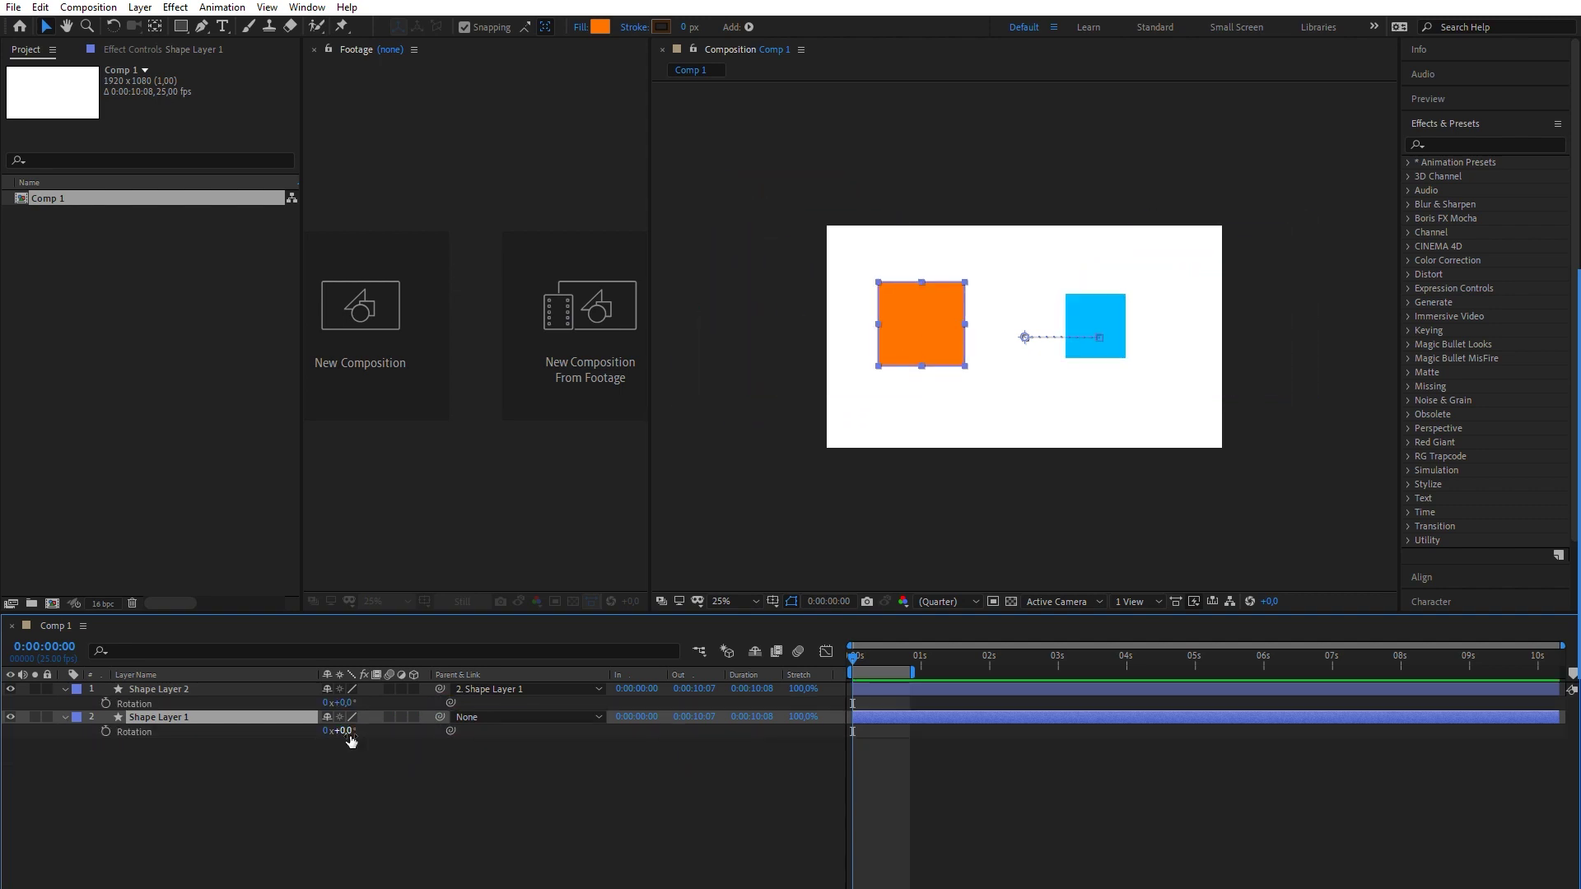
left_click_drag(344, 732, 381, 862)
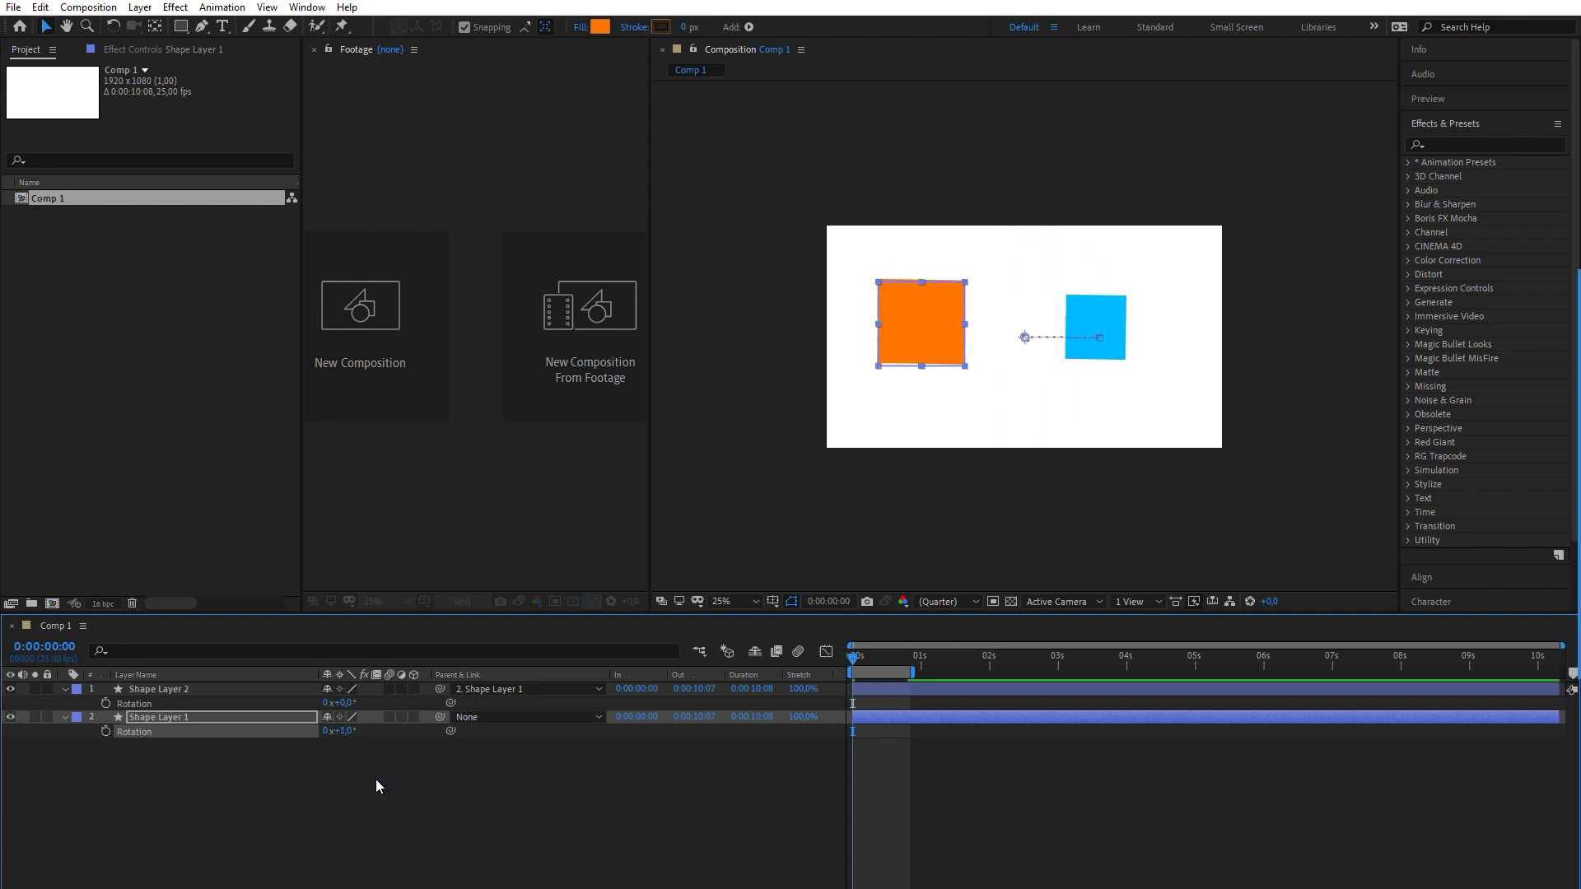
Step: Set Shape Layer 2's Parent to None
left_click(392, 845)
key("F4")
left_click(197, 691)
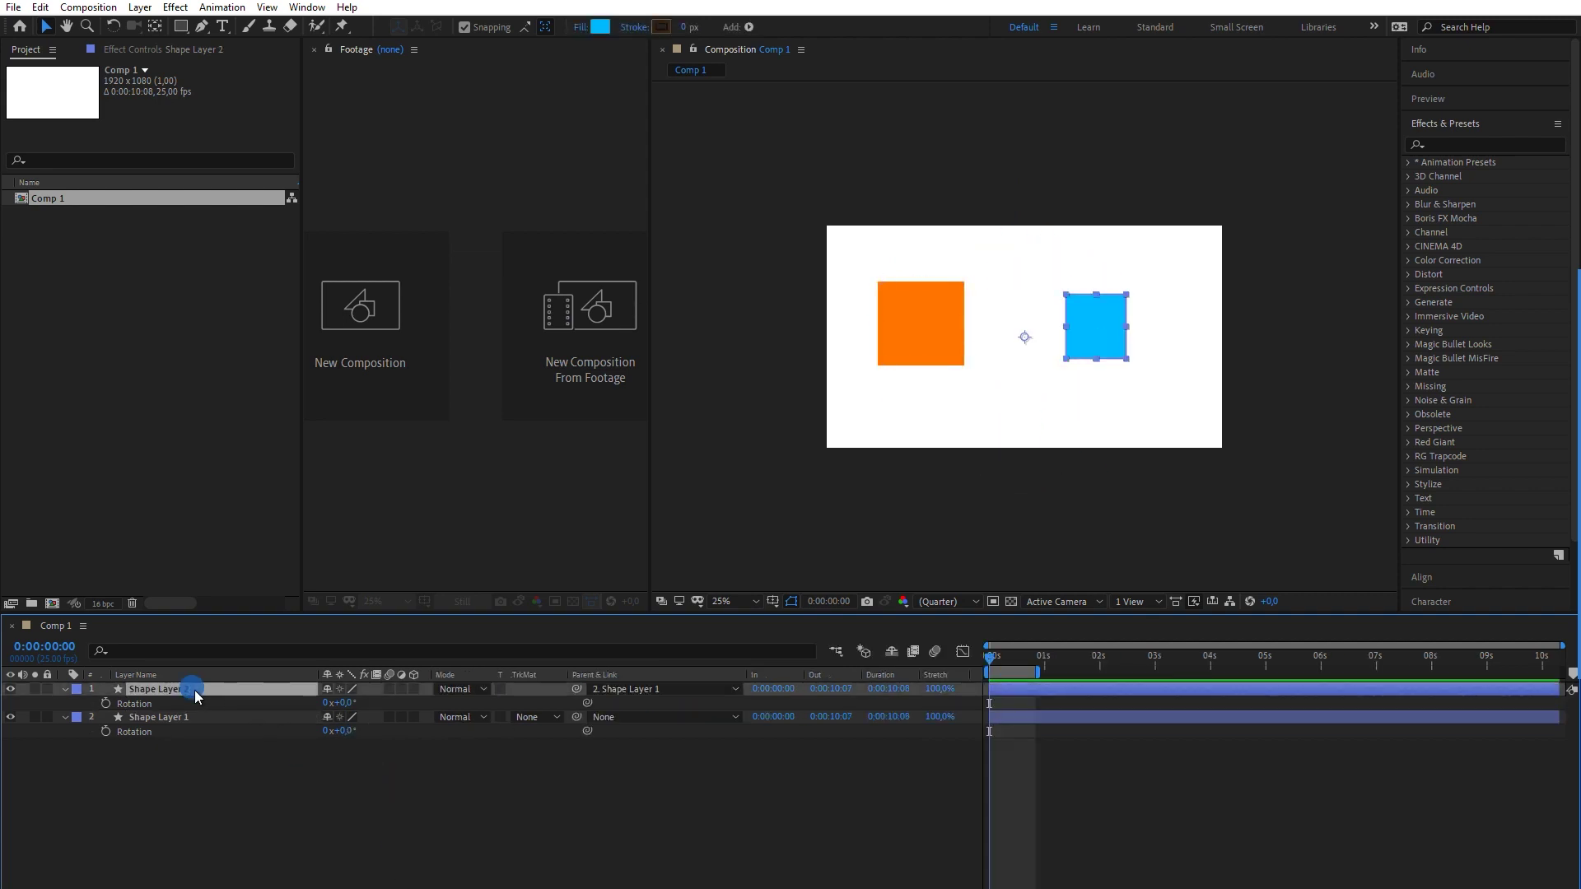
left_click(623, 689)
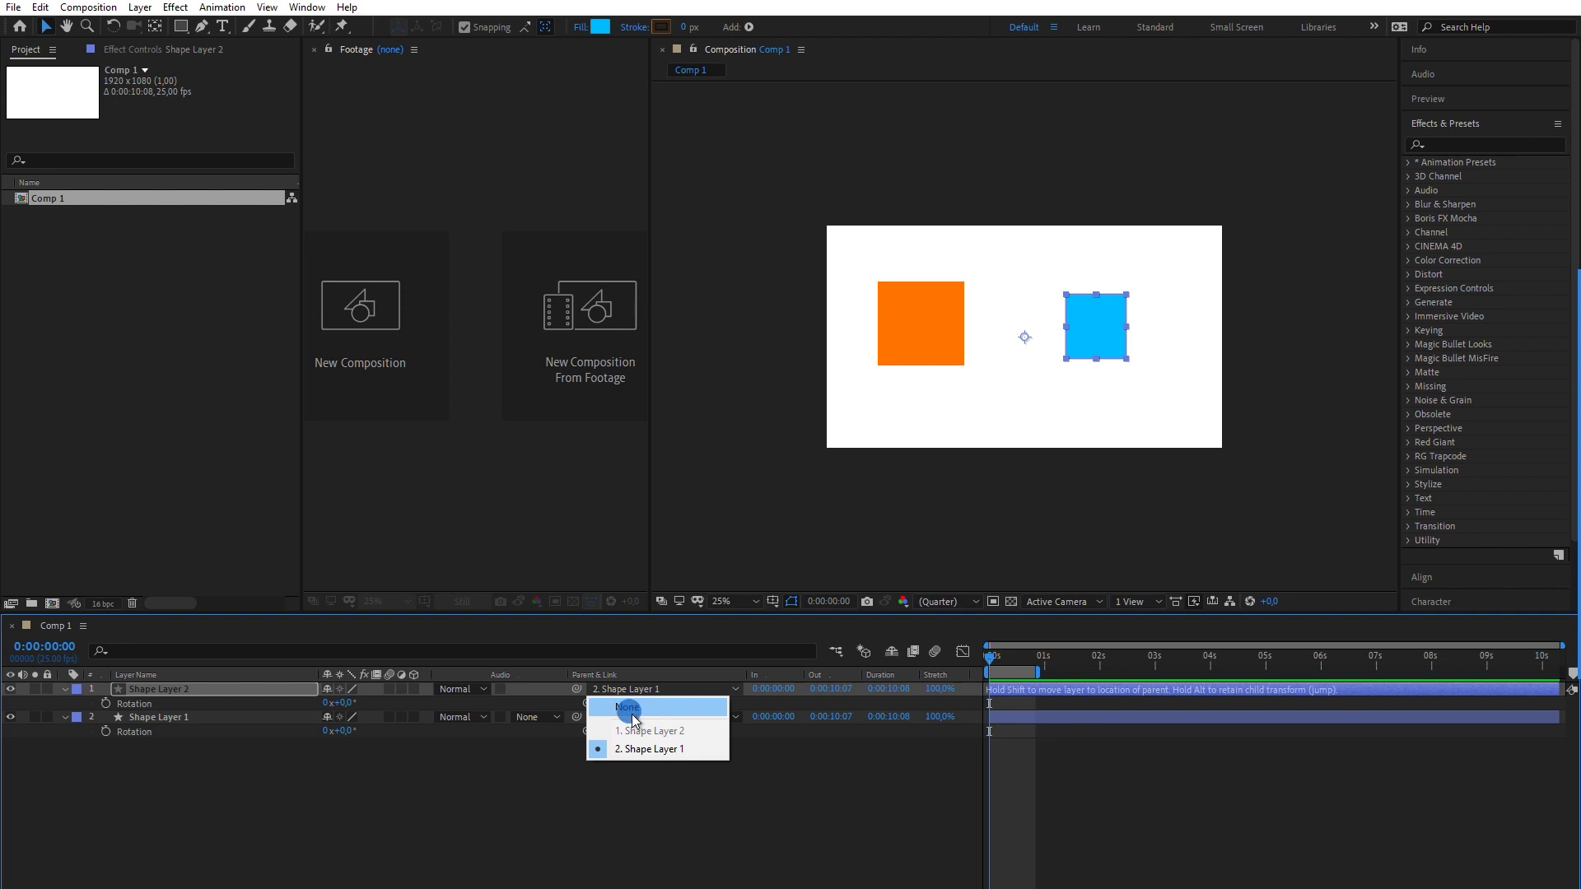
left_click(628, 708)
left_click(606, 801)
Step: Pick-whip Shape Layer 2's Rotation to Shape Layer 1's Rotation and scrub the orange square's rotation
left_click_drag(588, 705, 153, 733)
left_click(176, 775)
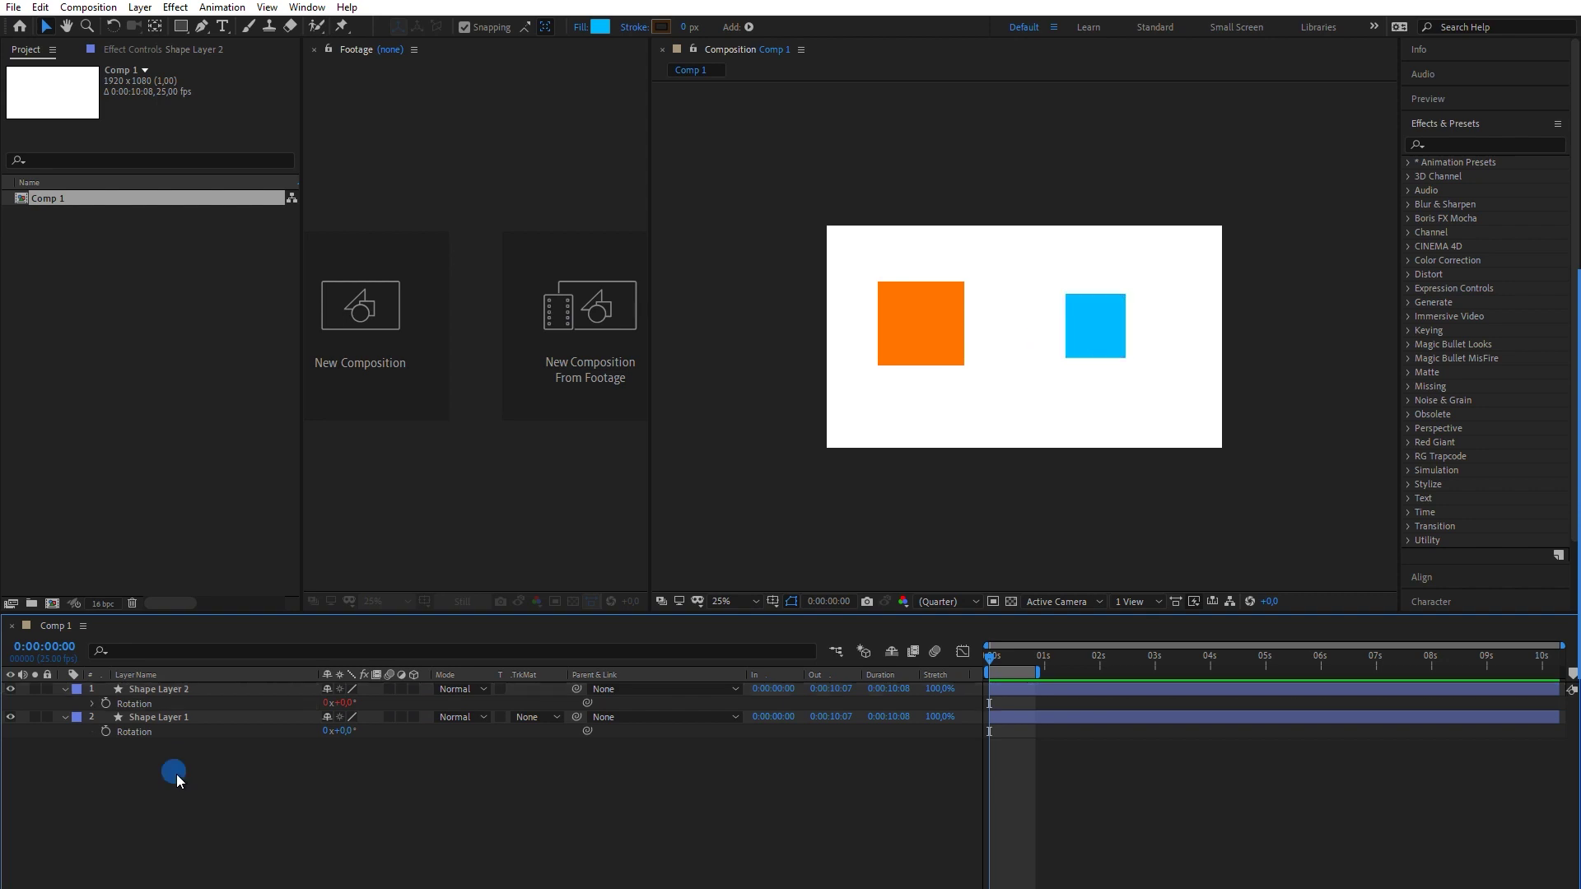
left_click(164, 690)
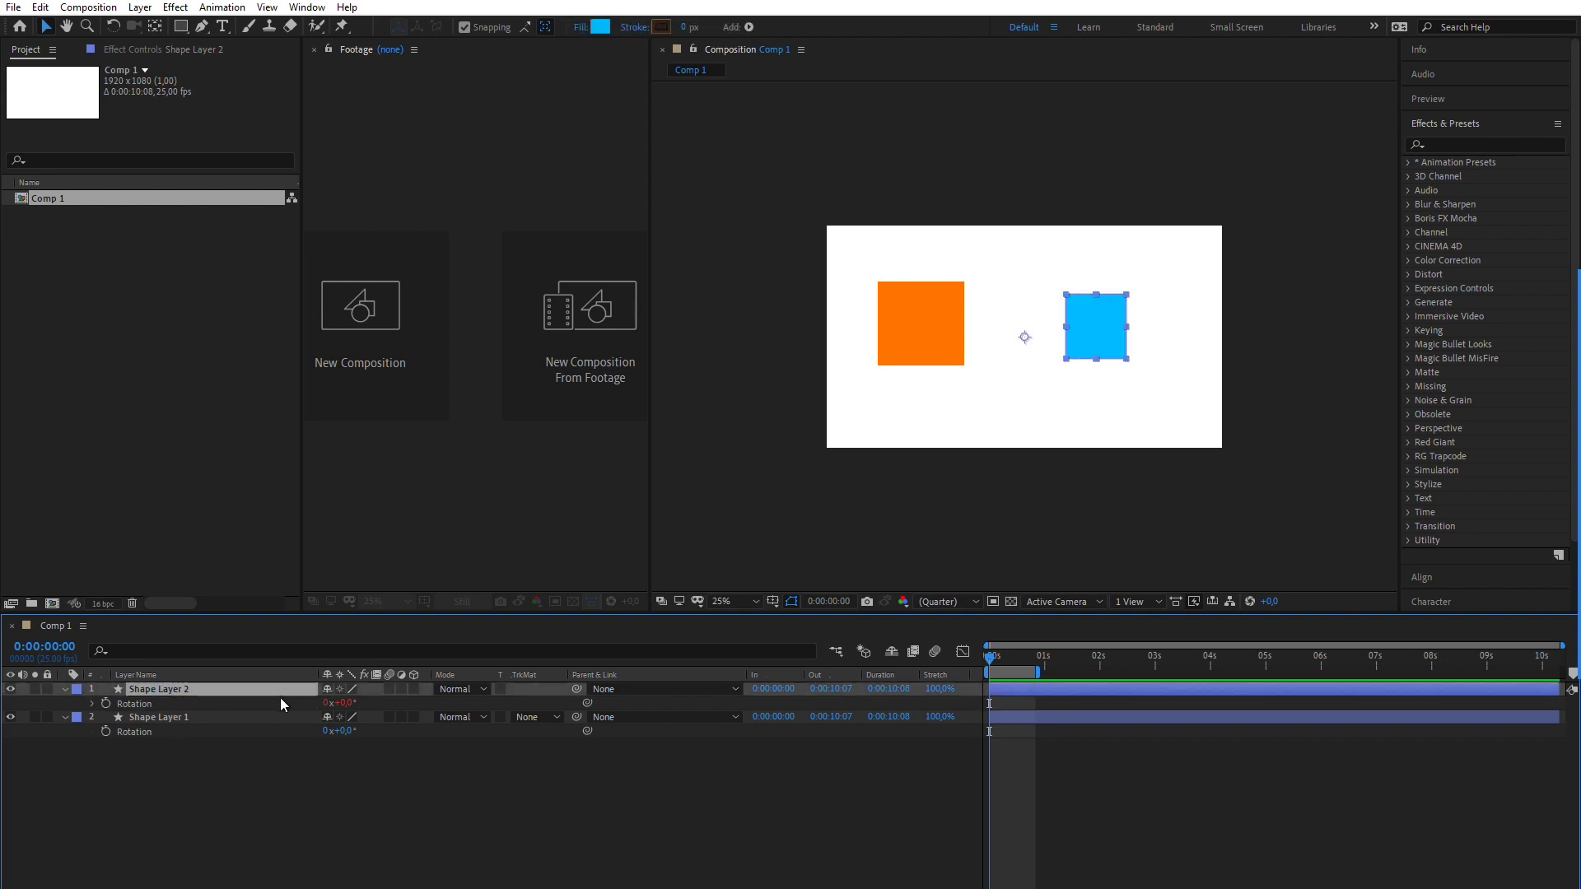
mouse_move(346, 731)
left_mouse_down()
mouse_move(247, 727)
mouse_move(407, 731)
mouse_move(350, 732)
left_mouse_up()
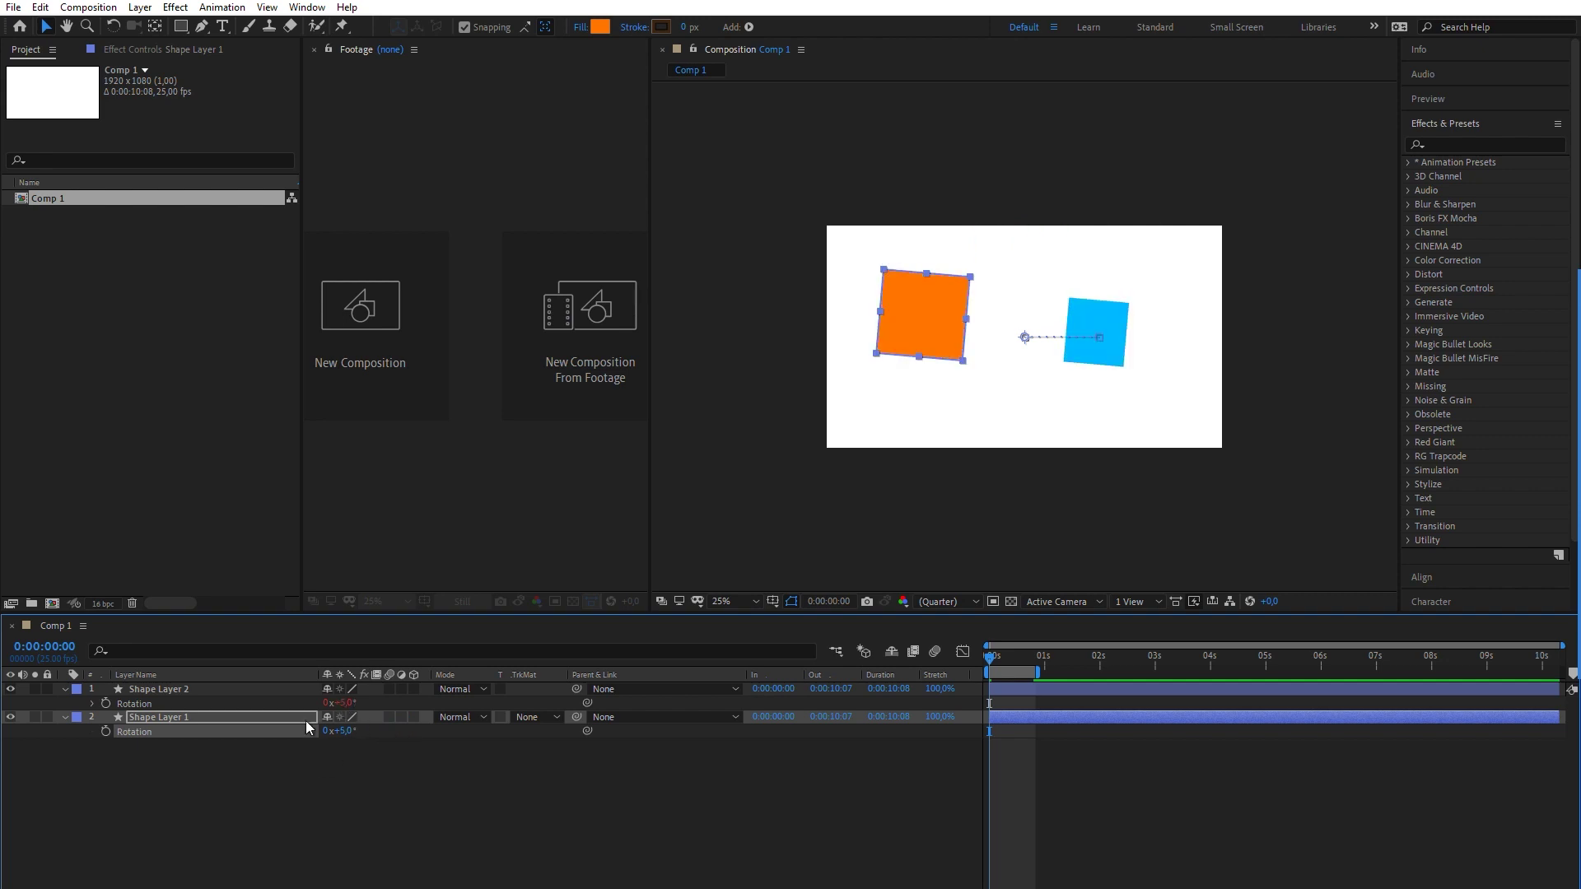
left_click(92, 705)
Step: Delete the rotation expression and move the blue square's anchor point to its centre with the Pan Behind tool
left_click(1004, 718)
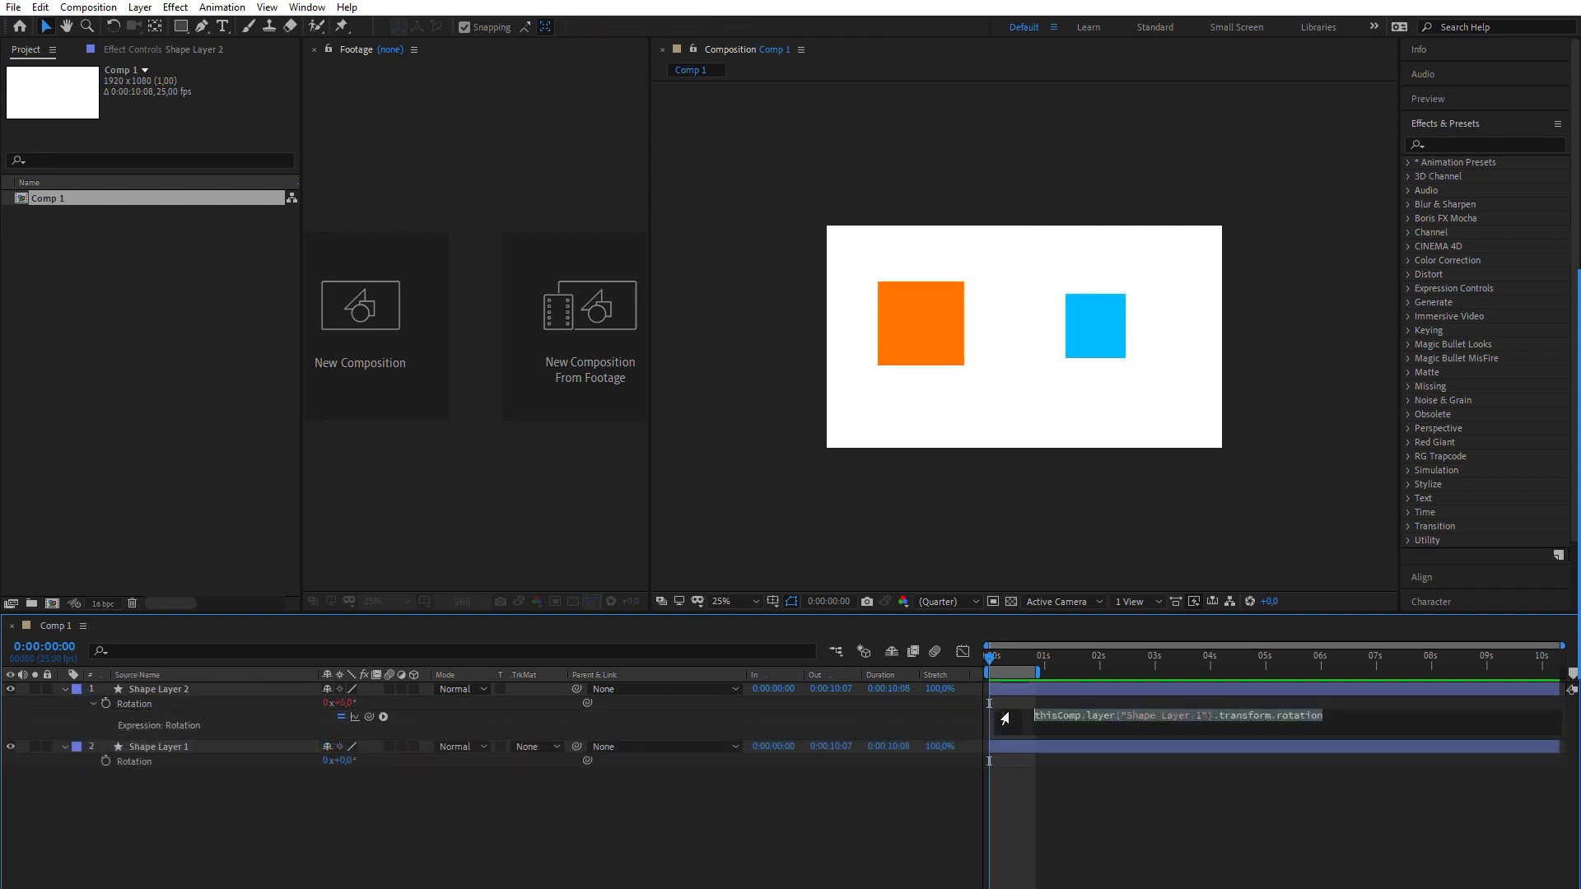
key("BackSpace")
left_click(842, 822)
key("y")
mouse_move(1023, 337)
left_mouse_down()
mouse_move(1090, 343)
mouse_move(1094, 323)
left_mouse_up()
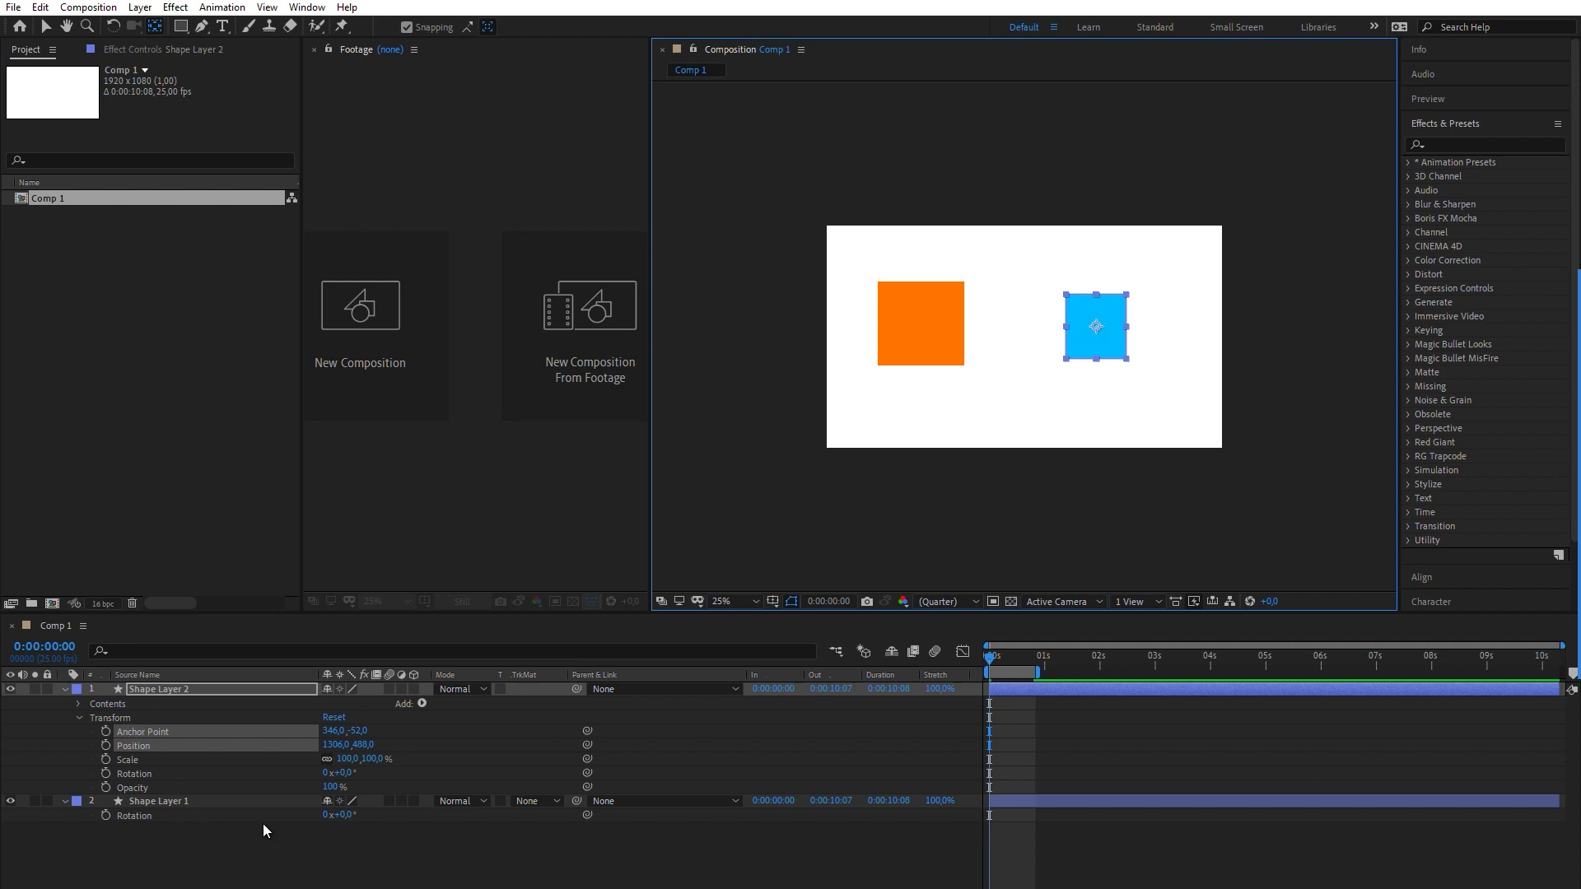
left_click(216, 690)
Step: Relink the blue square's Rotation to Shape Layer 1's and rotate the orange square to 16°
key("r")
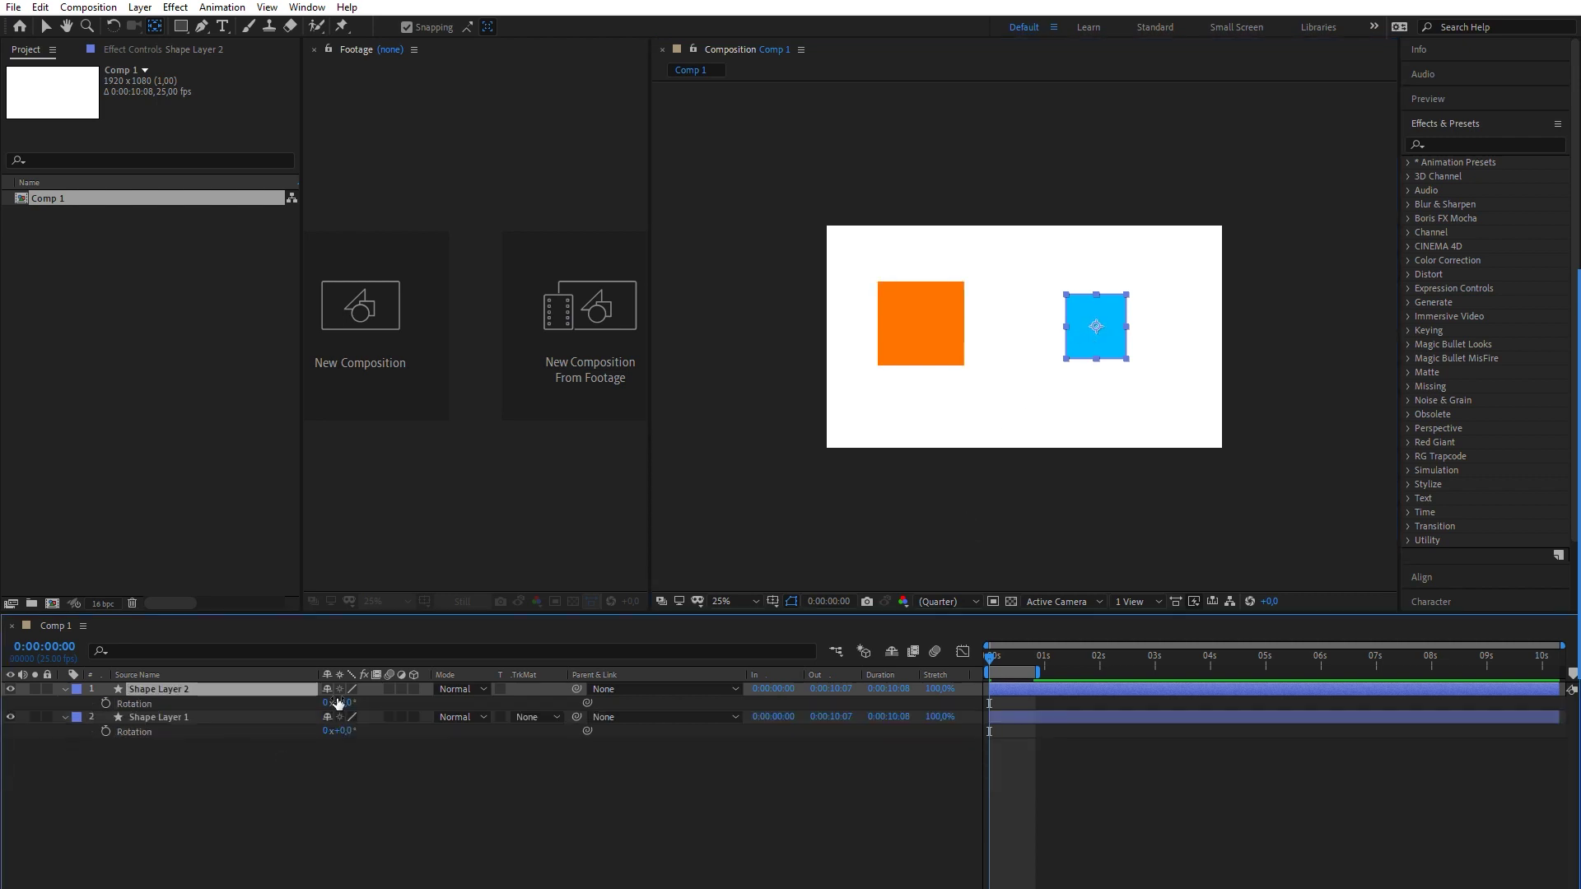
left_click_drag(588, 702, 141, 735)
left_click_drag(346, 733, 461, 770)
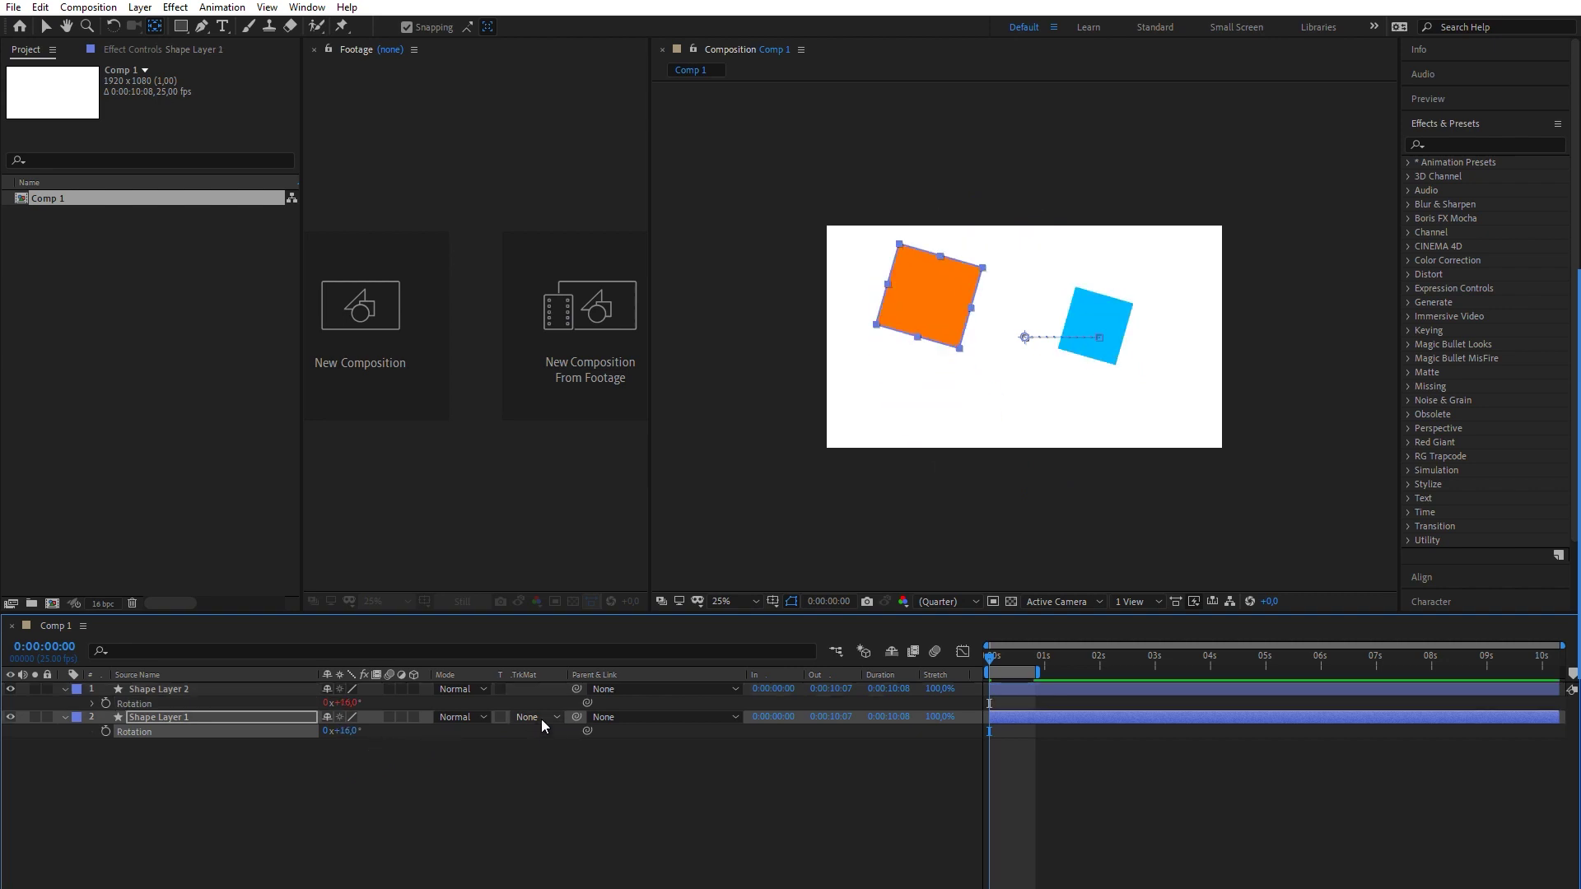
Step: Scrub Shape Layer 1's Rotation to 45° and deselect the layer
left_click_drag(577, 690, 165, 717)
left_click_drag(355, 735, 2, 744)
left_click(327, 845)
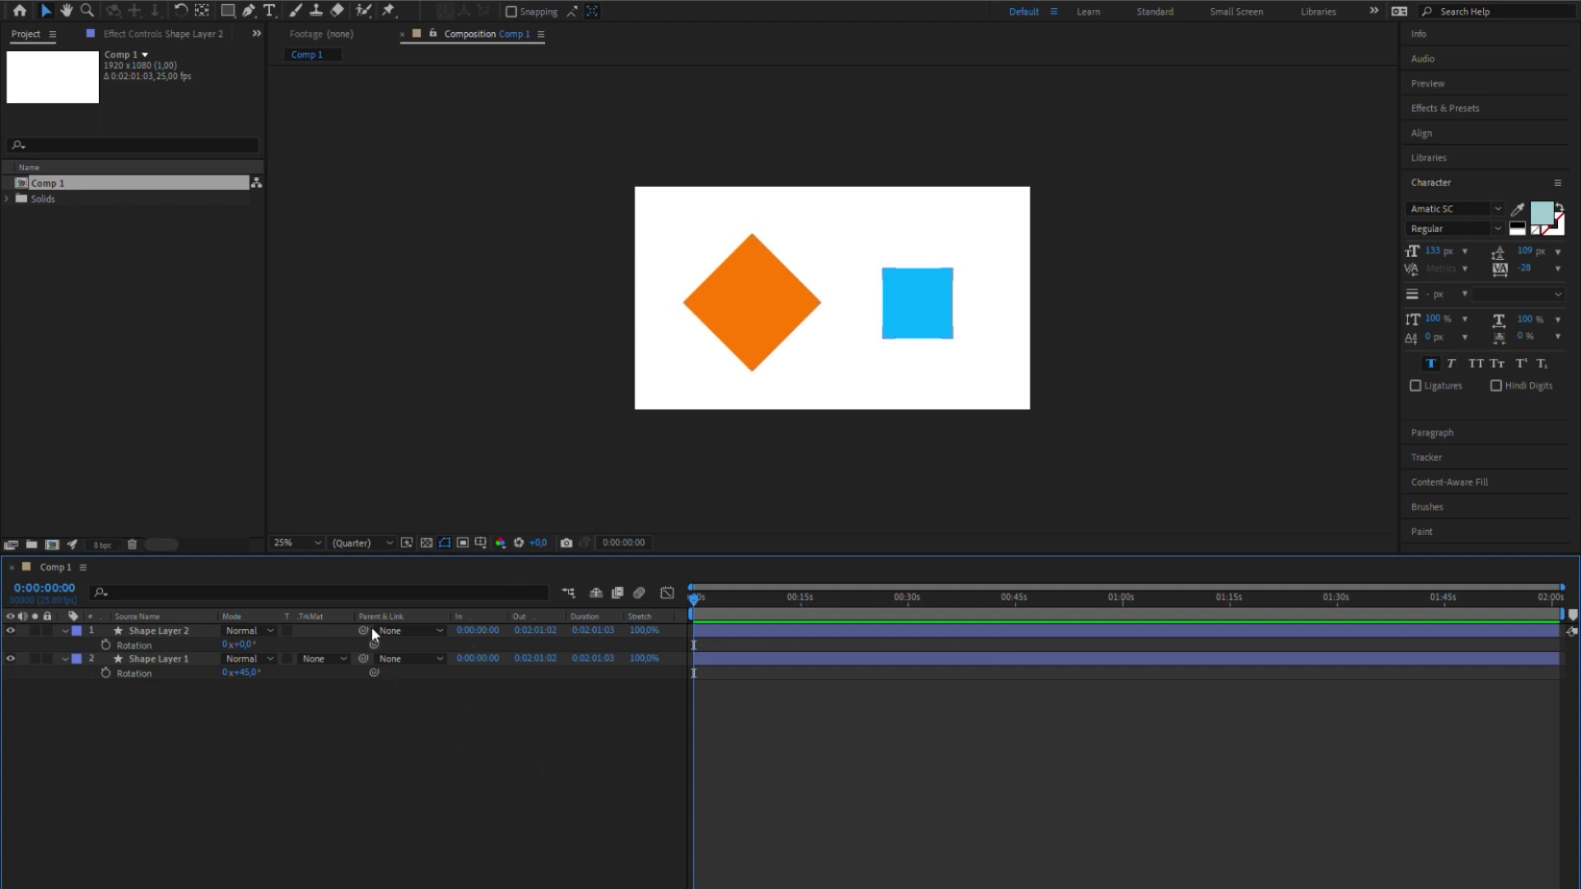
Step: Pick-whip Shape Layer 2's Rotation and Position to Shape Layer 1's, placing blue atop orange at 45°
left_click_drag(373, 644, 140, 667)
left_click(294, 812)
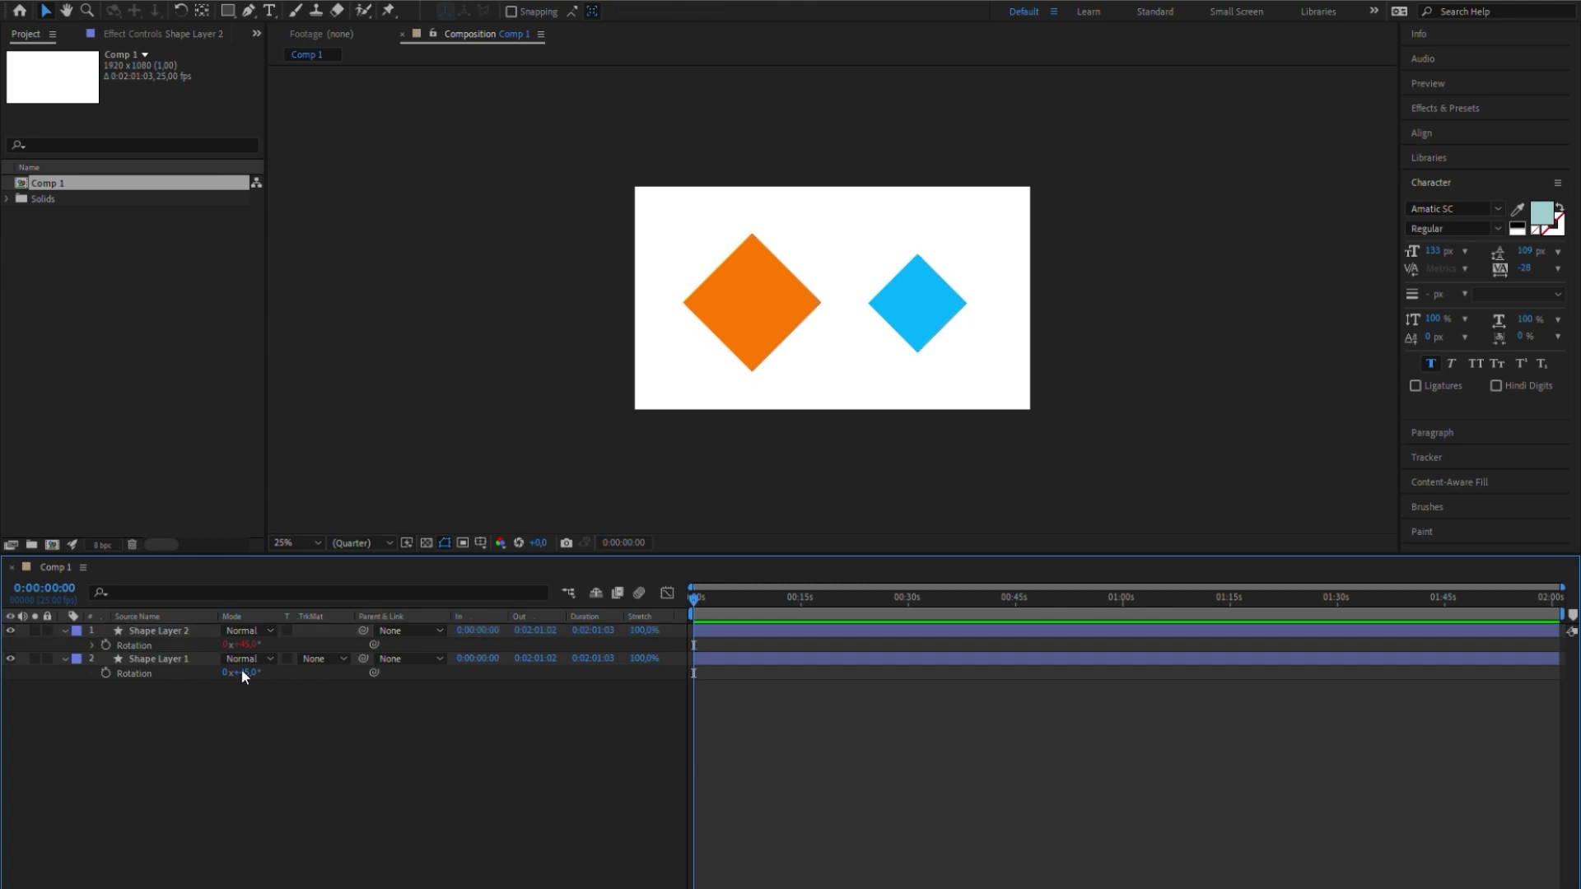
key("p")
left_click_drag(374, 645, 136, 672)
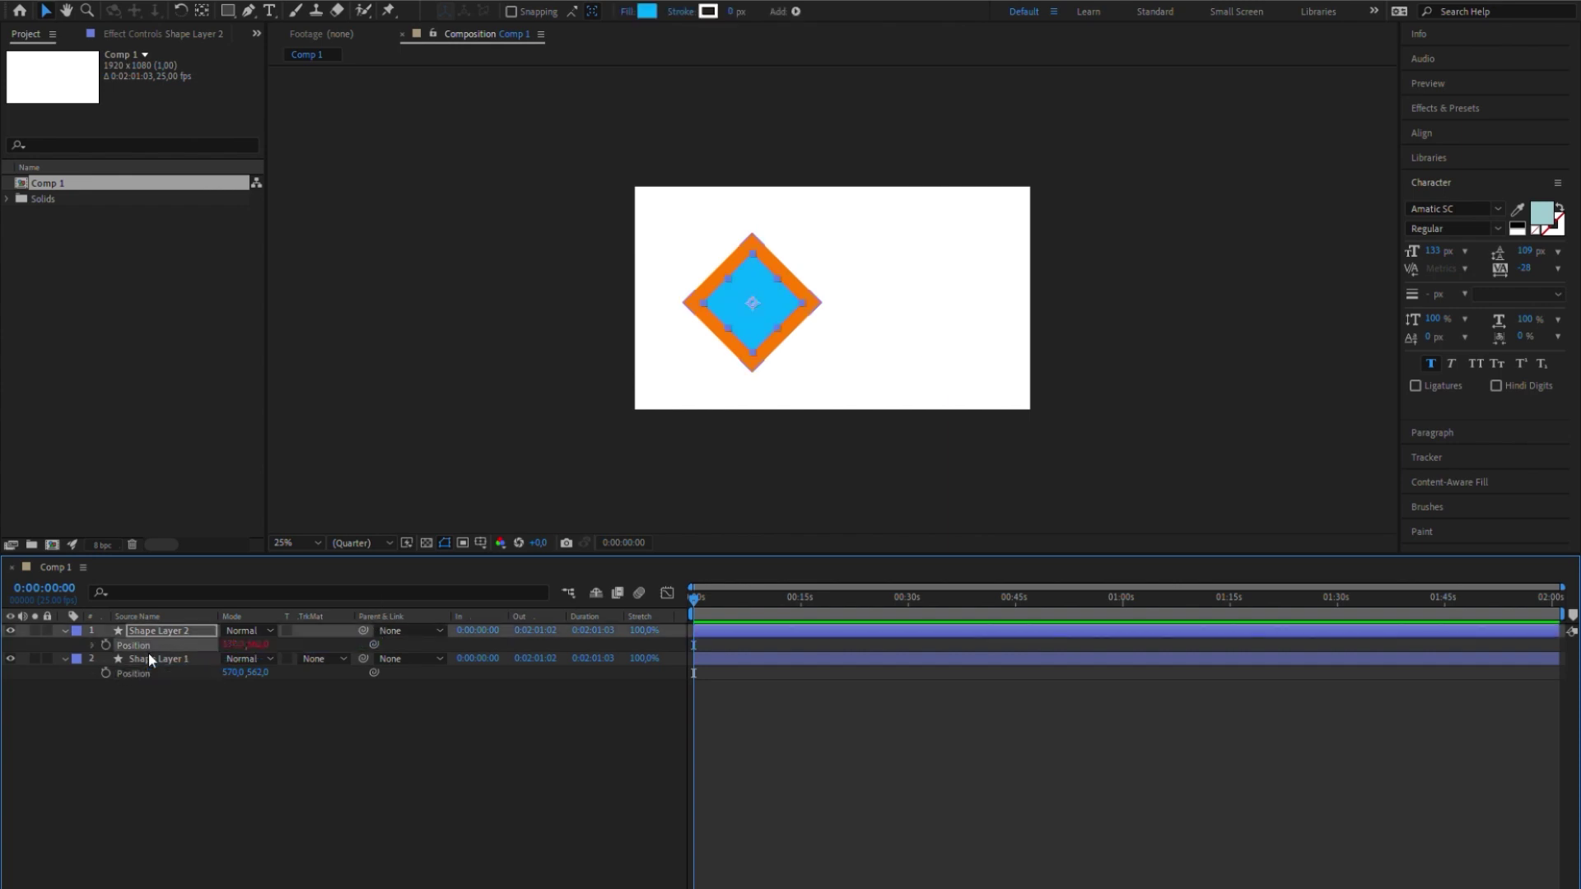